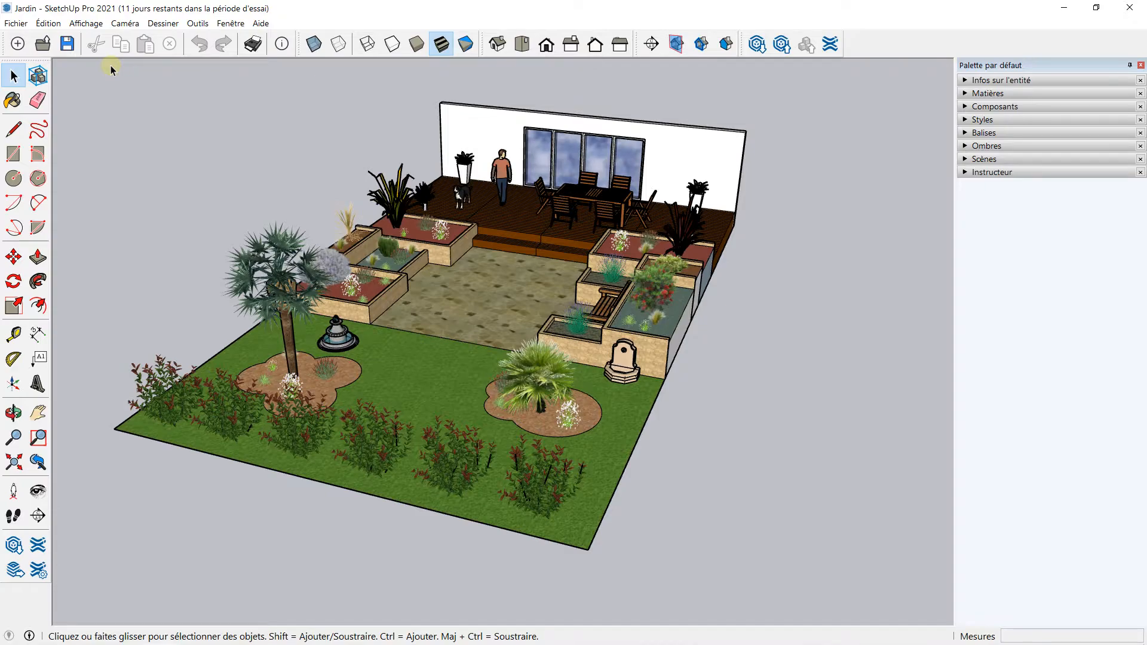
Add a first scene from a slightly lowered isometric view of the whole garden.
key(o)
drag(139, 141, 166, 153)
key(space)
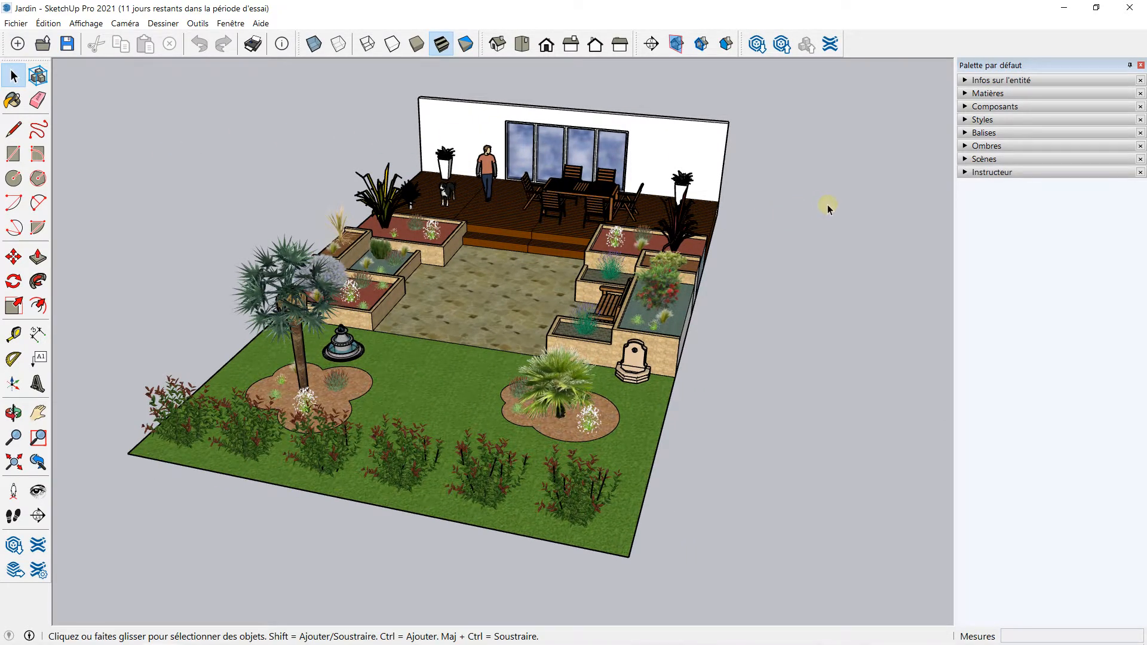
click(964, 160)
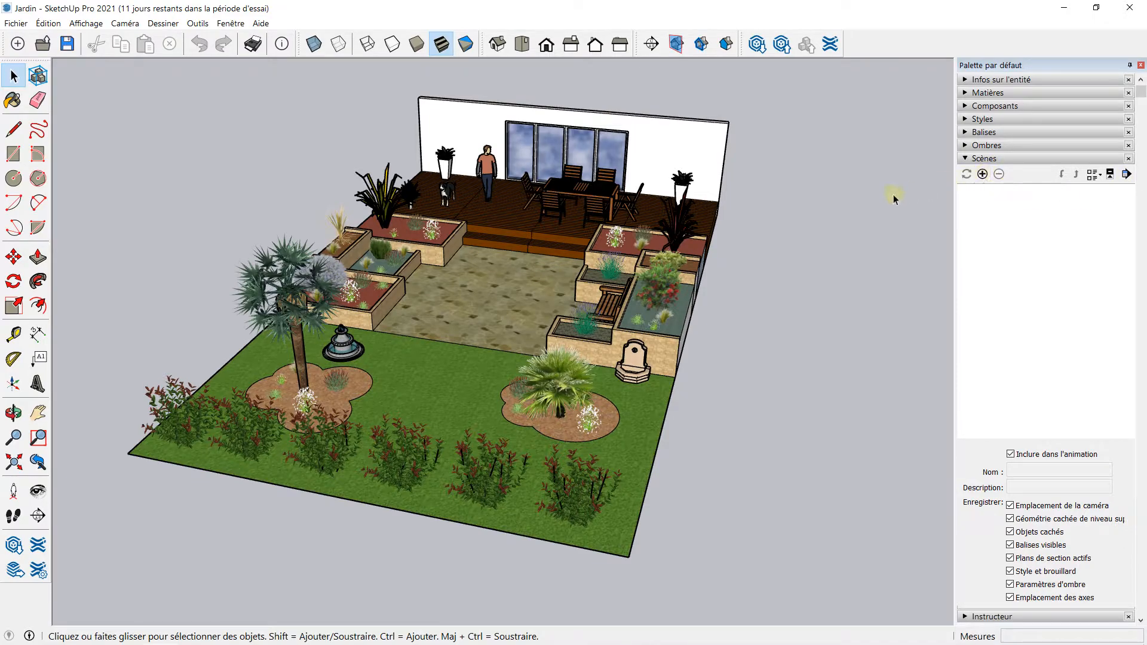
mouse_move(779, 261)
middle_down()
mouse_move(639, 199)
mouse_move(738, 187)
mouse_move(776, 241)
middle_up()
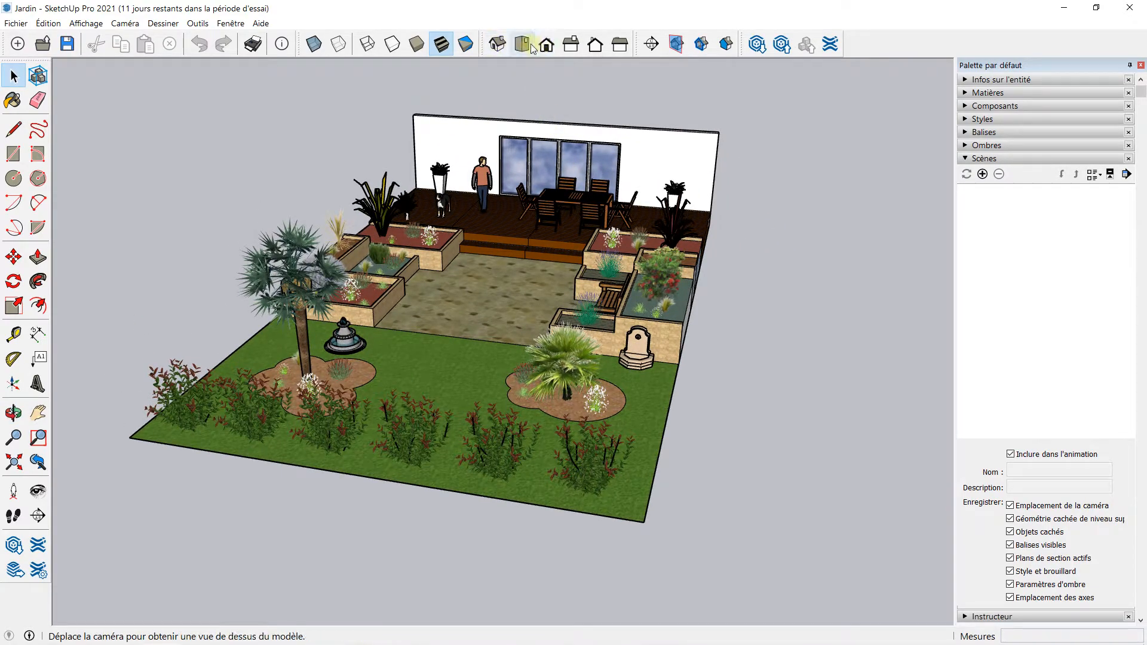
click(498, 45)
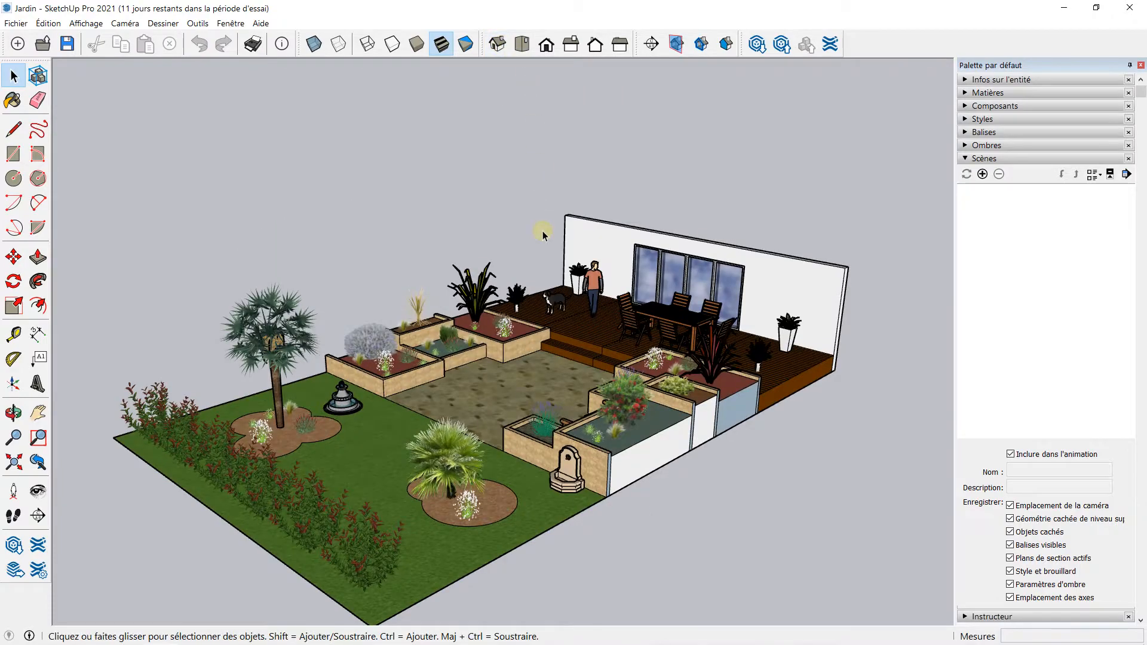
middle_drag(573, 288, 570, 254)
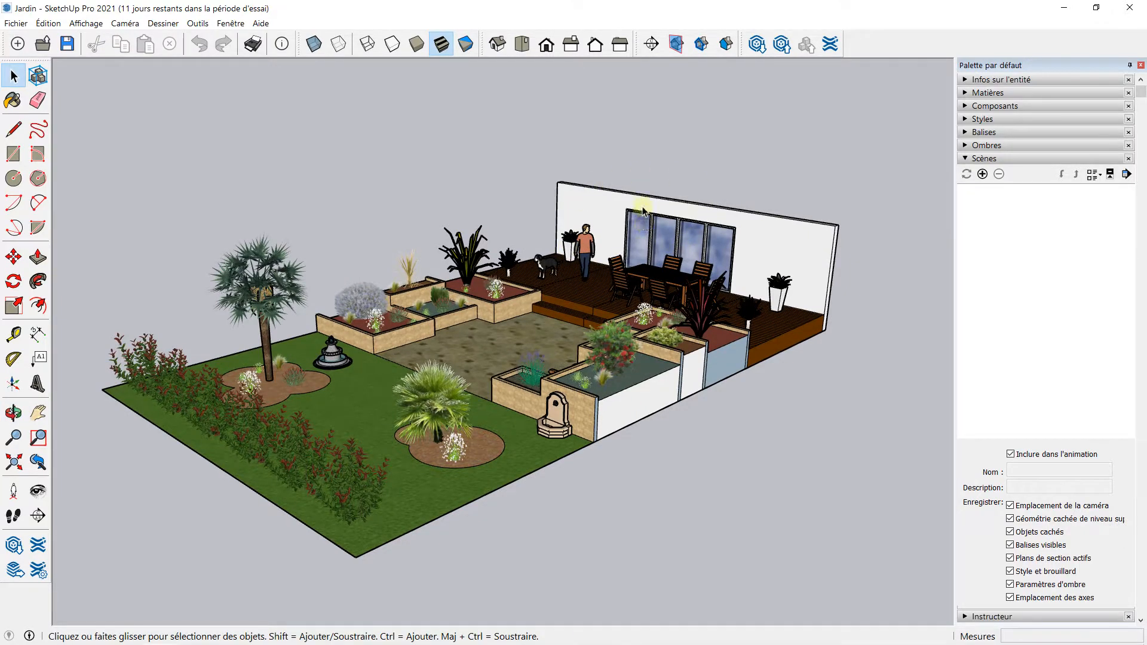
click(982, 174)
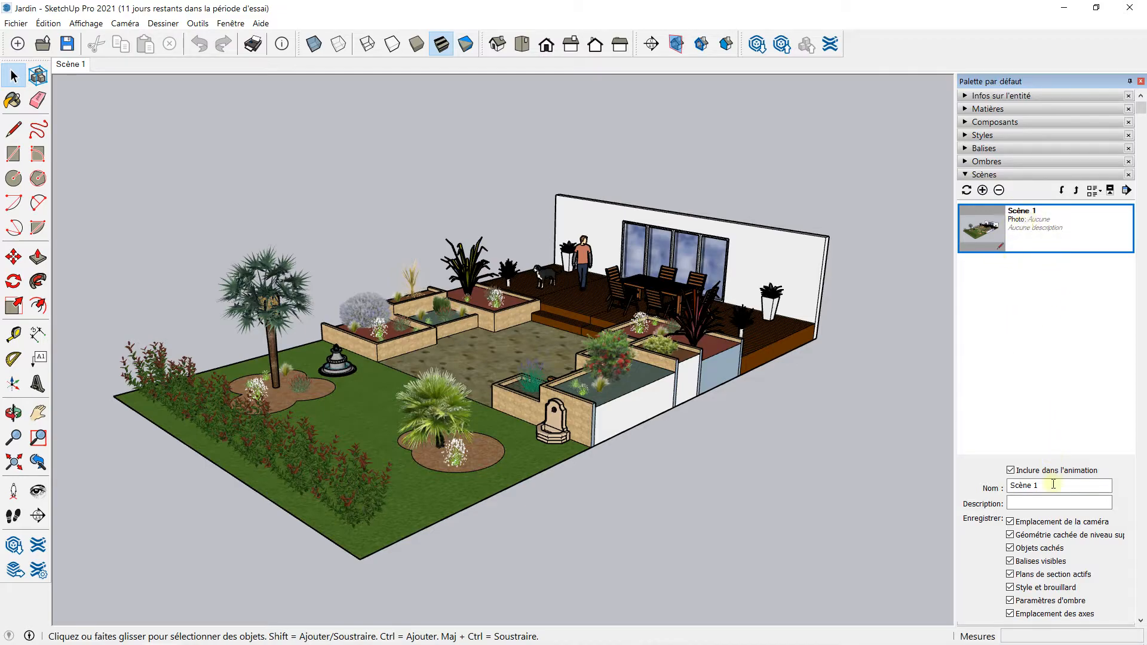
drag(1049, 486, 996, 491)
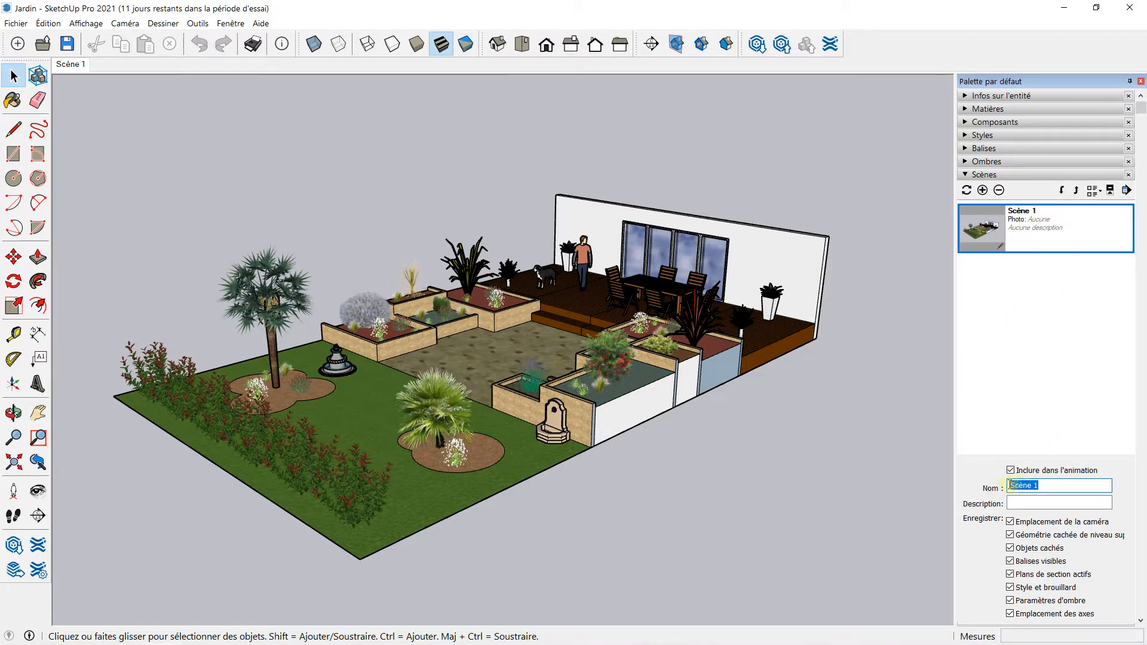
click(1020, 501)
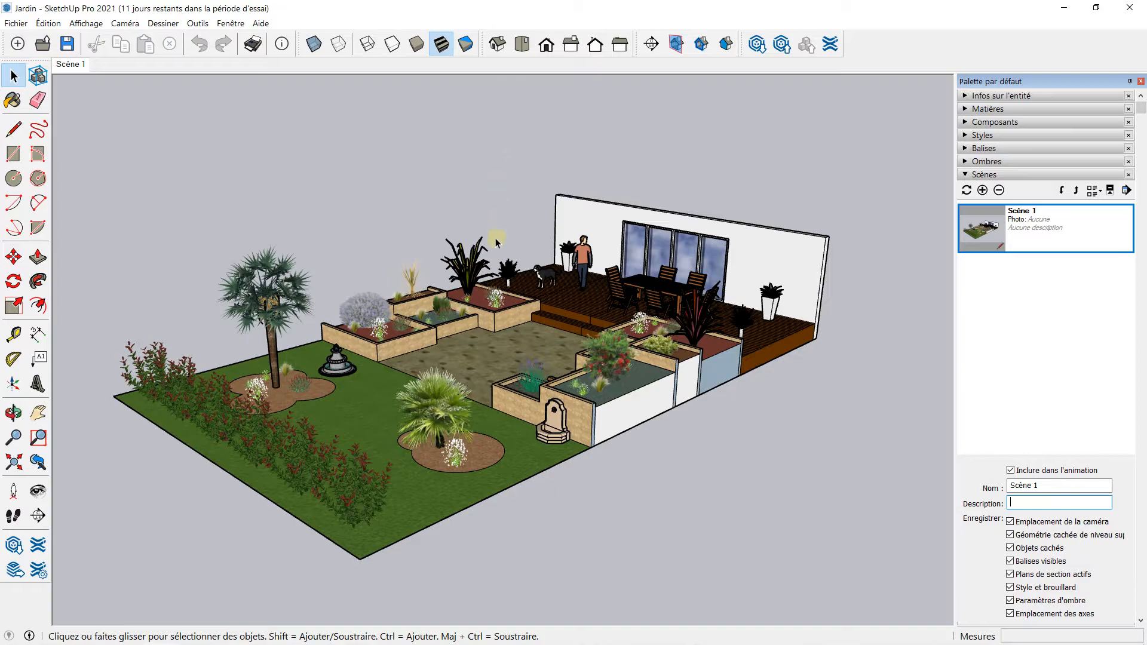
Add a second scene showing the whole garden from above the hedge, facing the terrace wall.
middle_drag(496, 238, 647, 355)
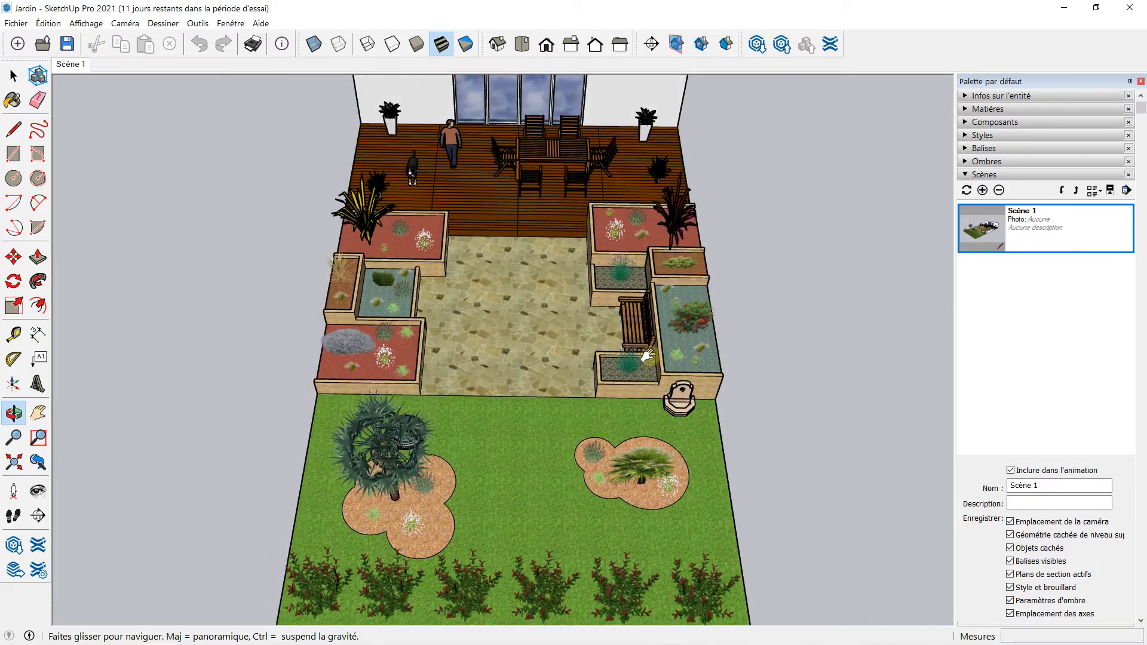
scroll(643, 325, down, 3)
scroll(643, 325, down, 2)
shift+middle_drag(642, 290, 642, 313)
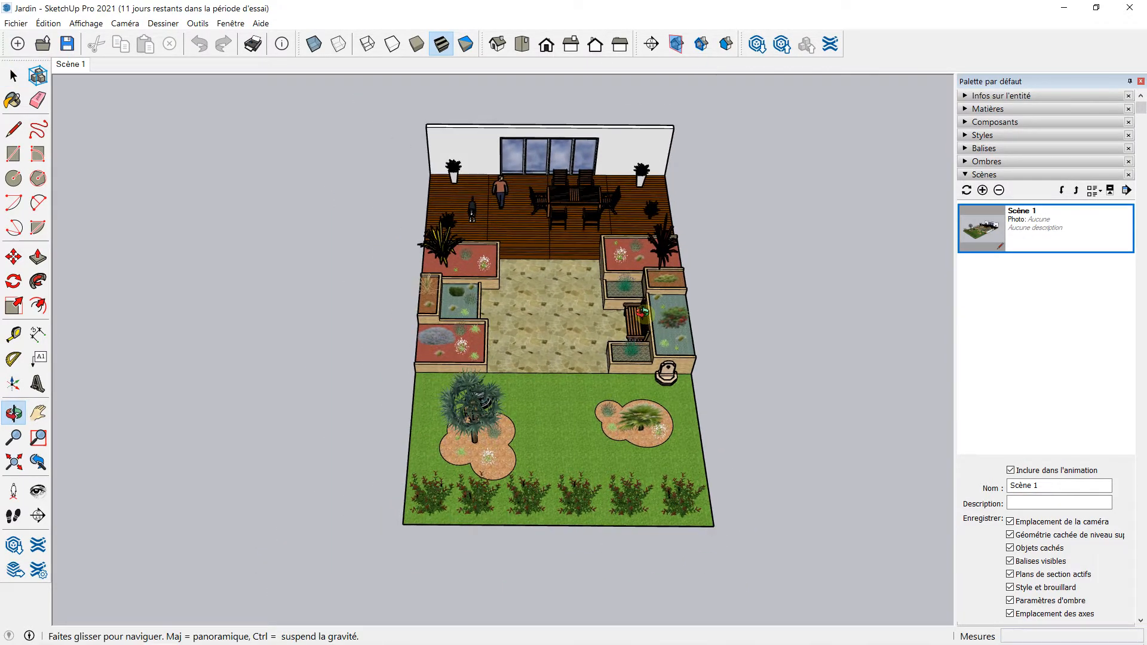
scroll(645, 318, up, 1)
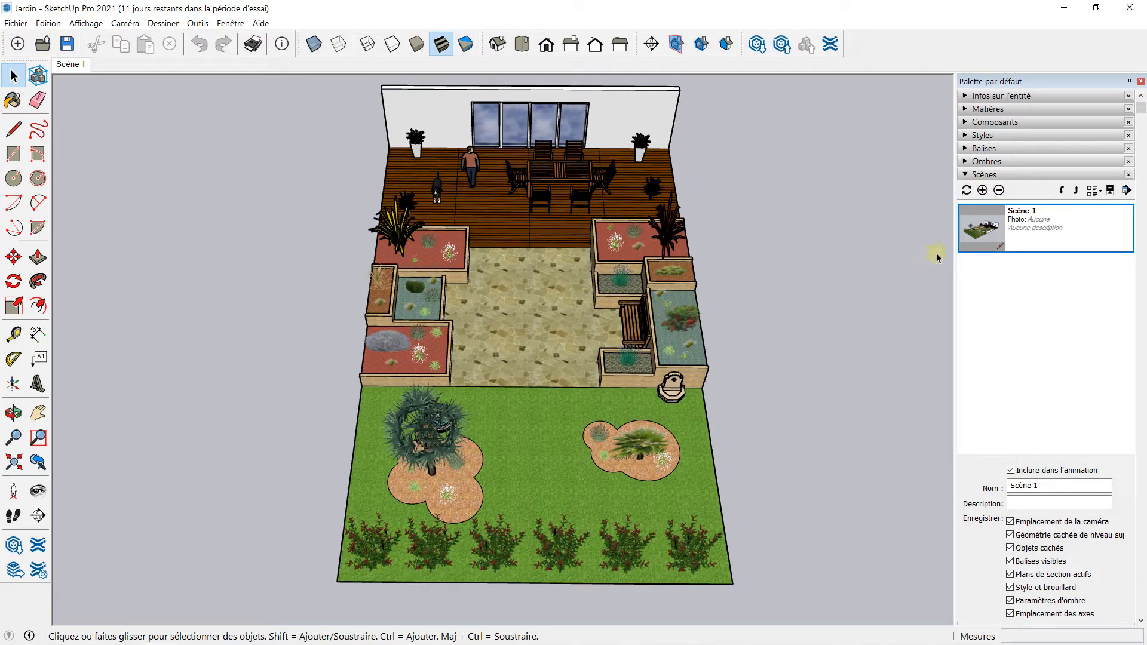
click(982, 190)
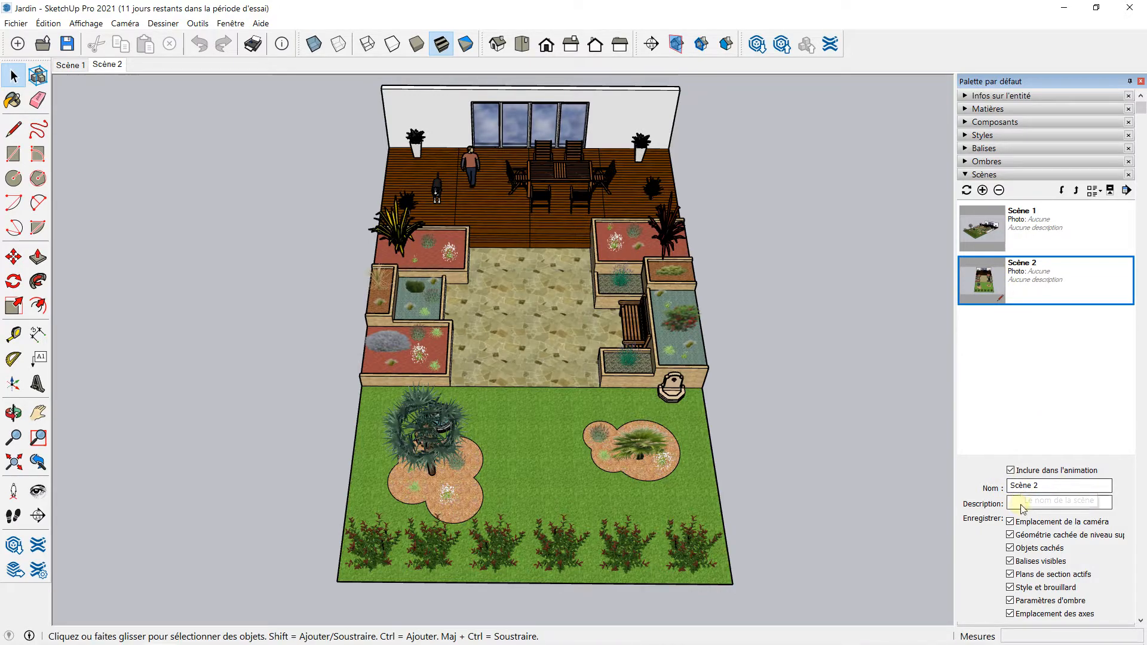
Hide the scene details and show them again.
click(1109, 191)
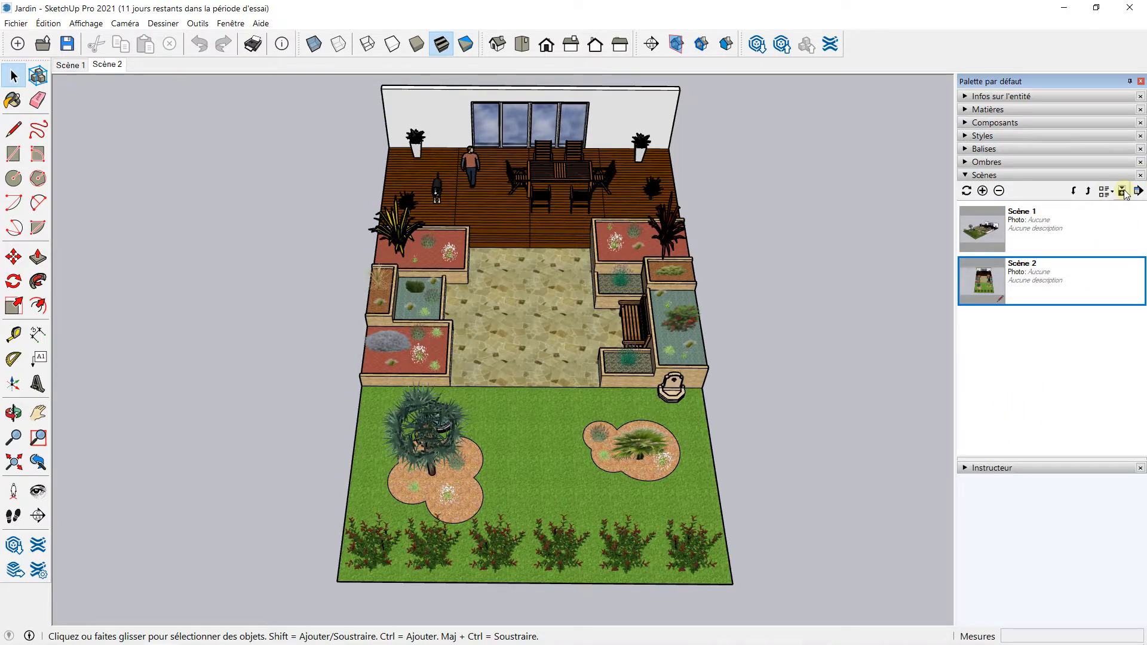
click(1123, 192)
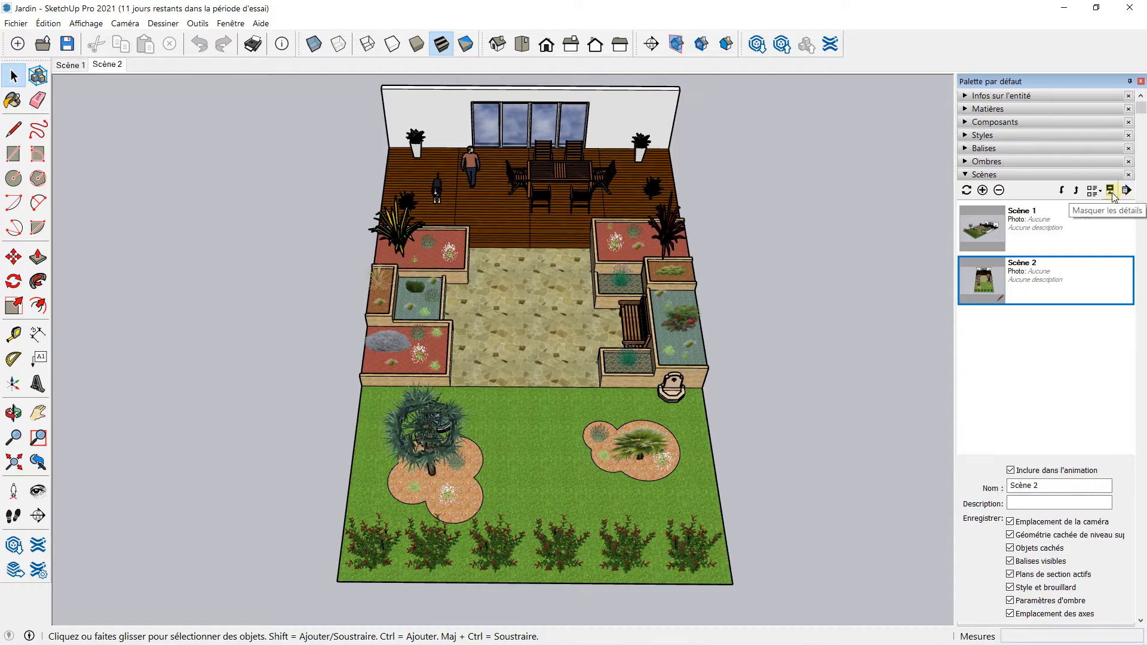
click(1111, 193)
click(1119, 189)
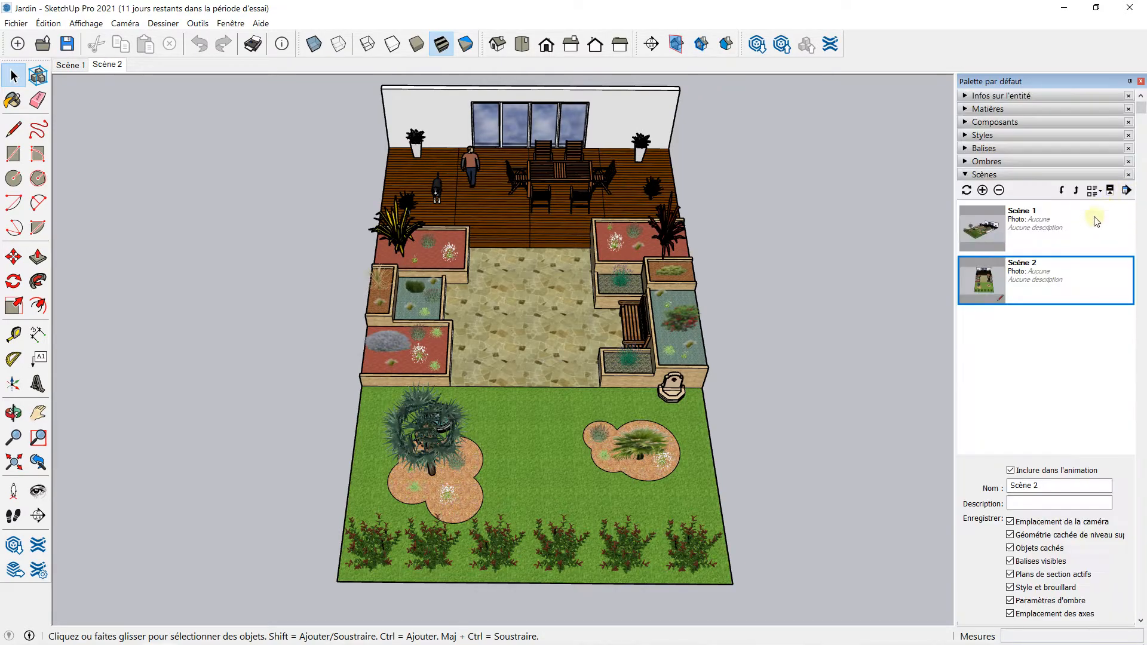
click(1023, 230)
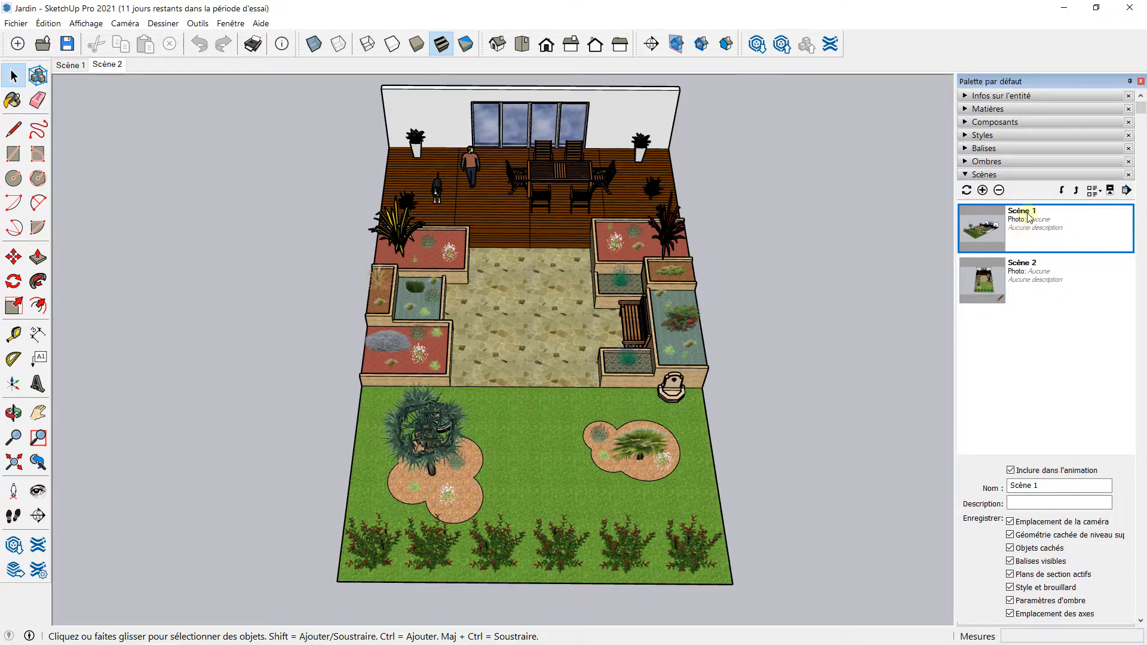
right_click(1028, 217)
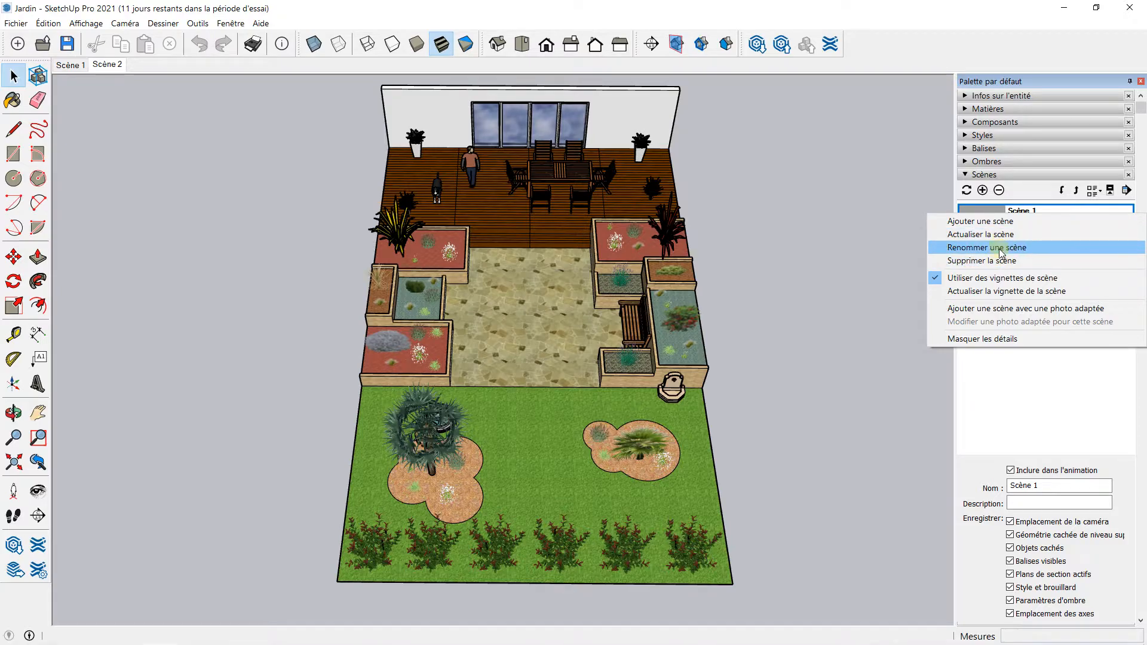
click(989, 431)
click(1032, 278)
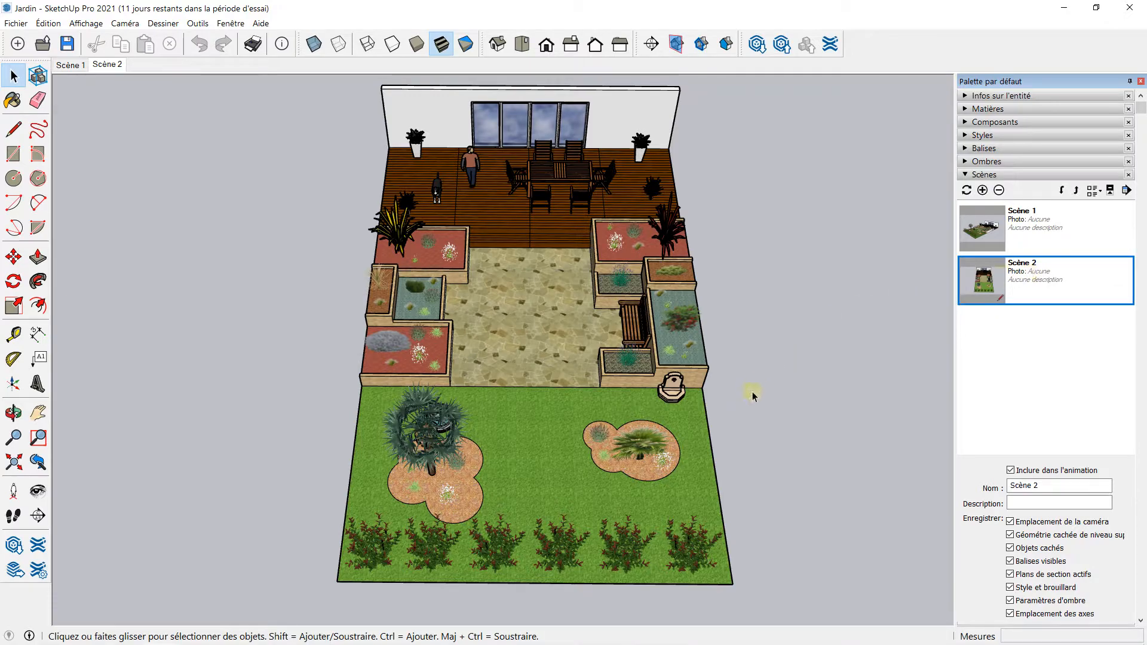
Tilt the camera slightly lower and update Scène 2 with all its properties.
mouse_move(588, 398)
middle_down()
mouse_move(584, 382)
mouse_move(596, 394)
middle_up()
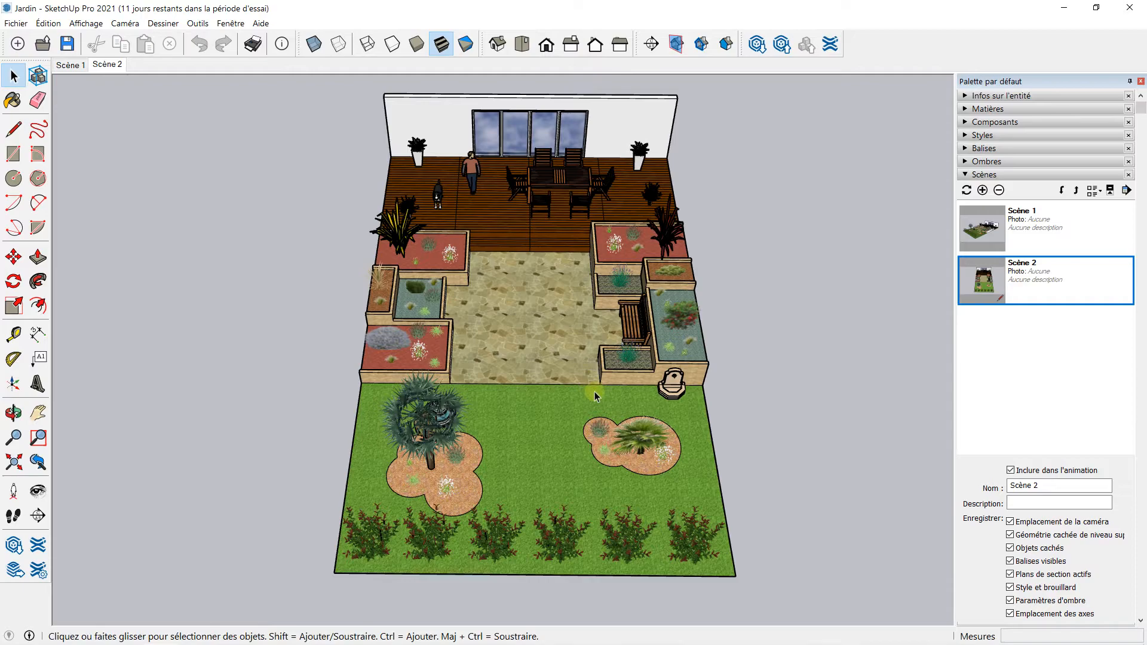
right_click(1014, 268)
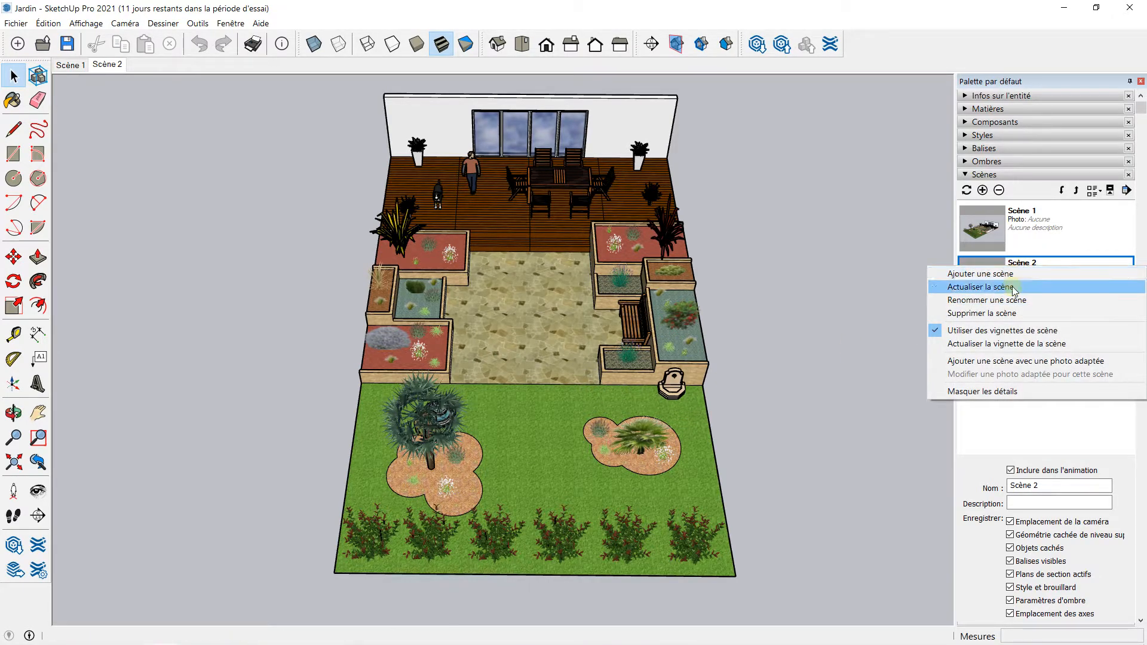
click(1014, 289)
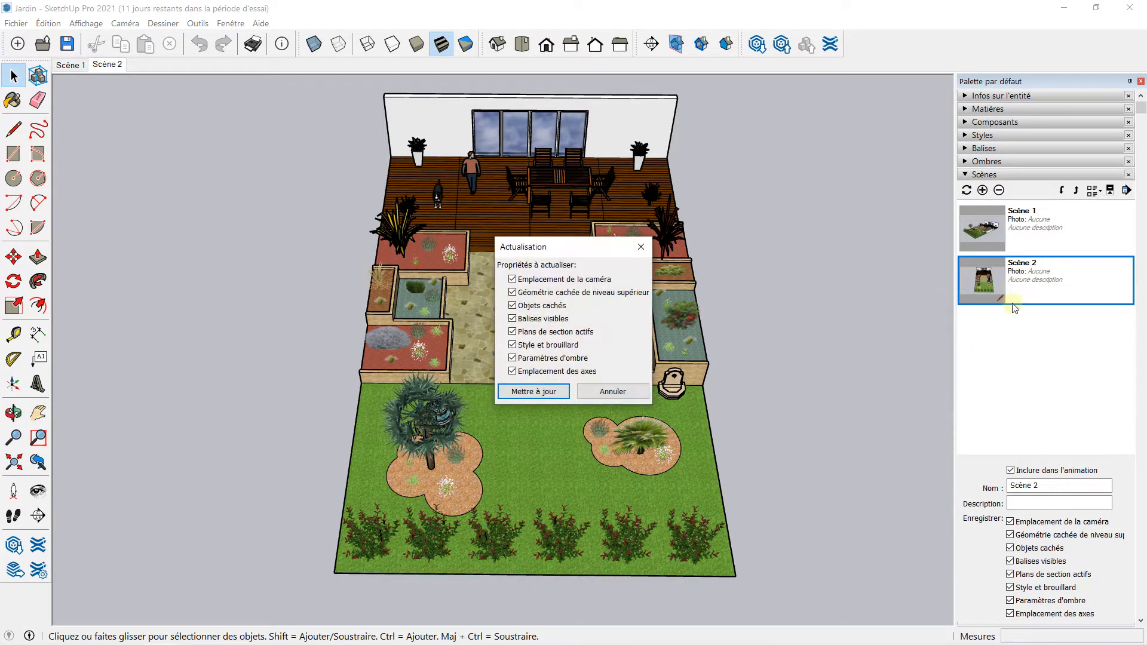
click(539, 393)
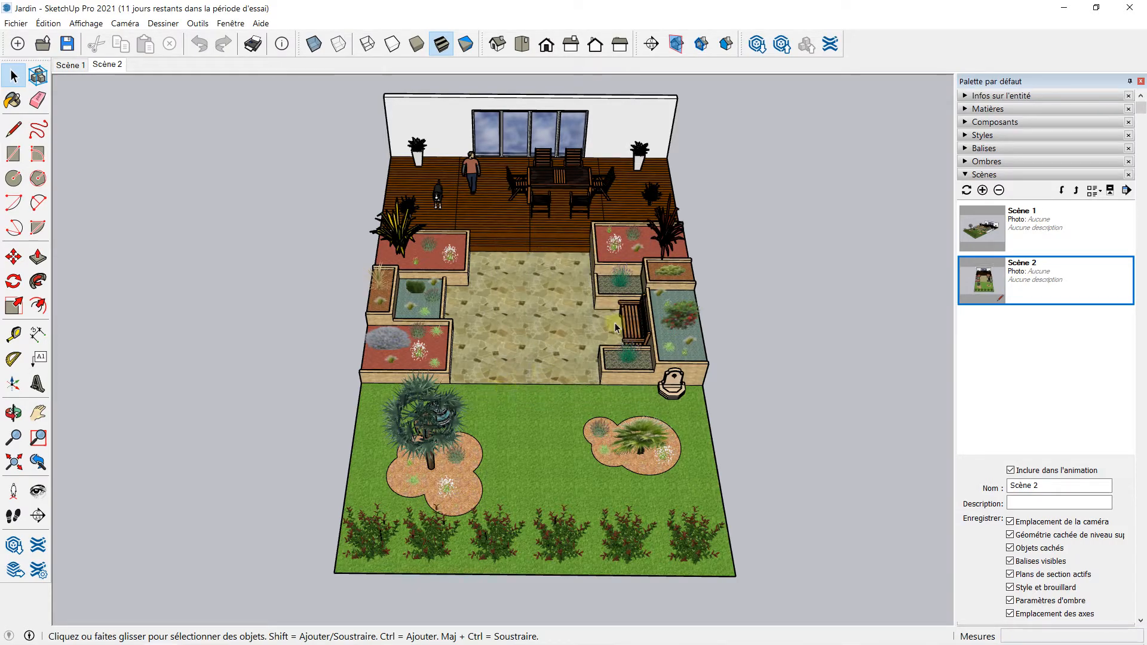
Add a third scene viewing the garden from the wall fountain's side, with the terrace on the right.
middle_drag(722, 274, 528, 307)
scroll(530, 307, up, 1)
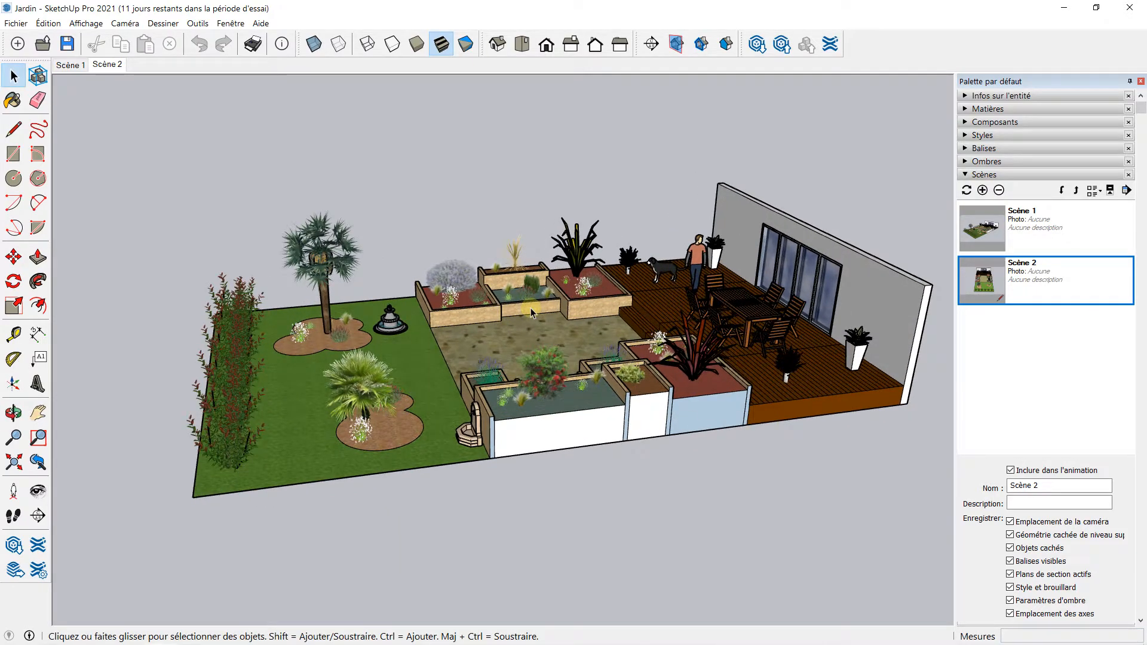
click(981, 190)
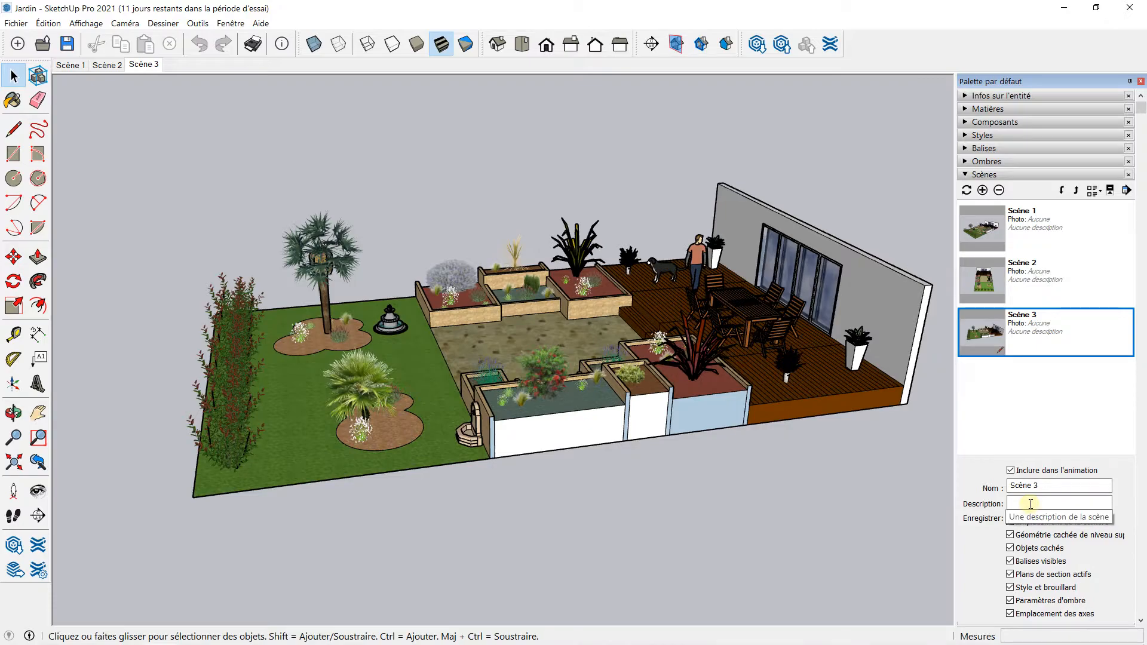
Add a fourth scene from the garden's opposite long side, with the terrace on the left.
middle_drag(328, 261, 728, 352)
middle_drag(267, 346, 783, 378)
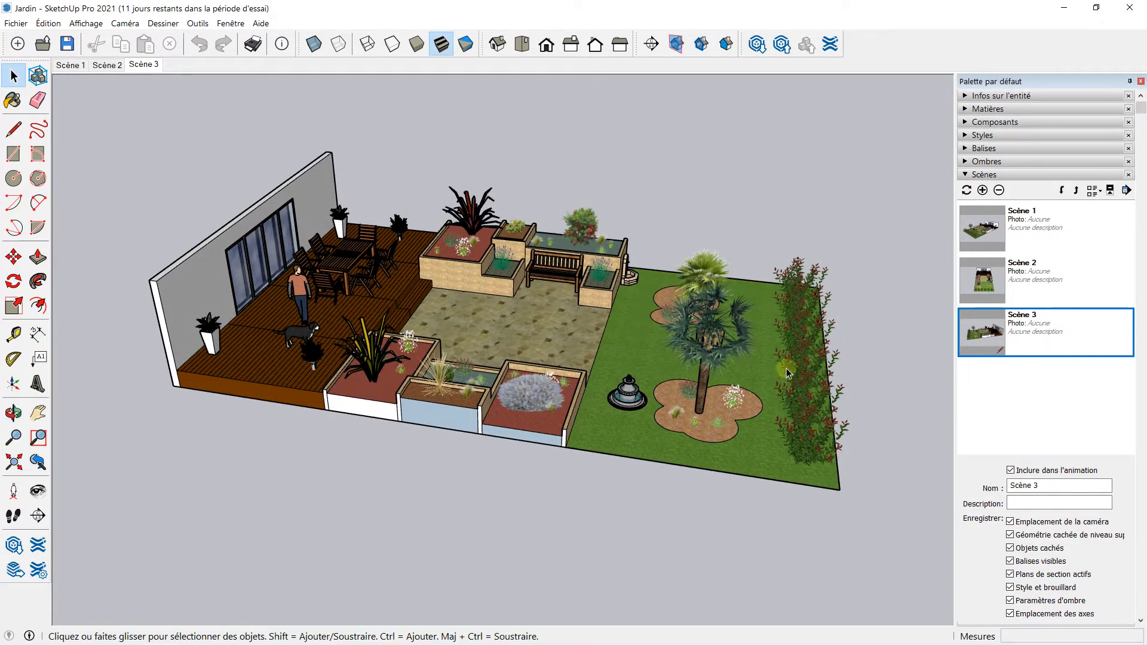
click(982, 190)
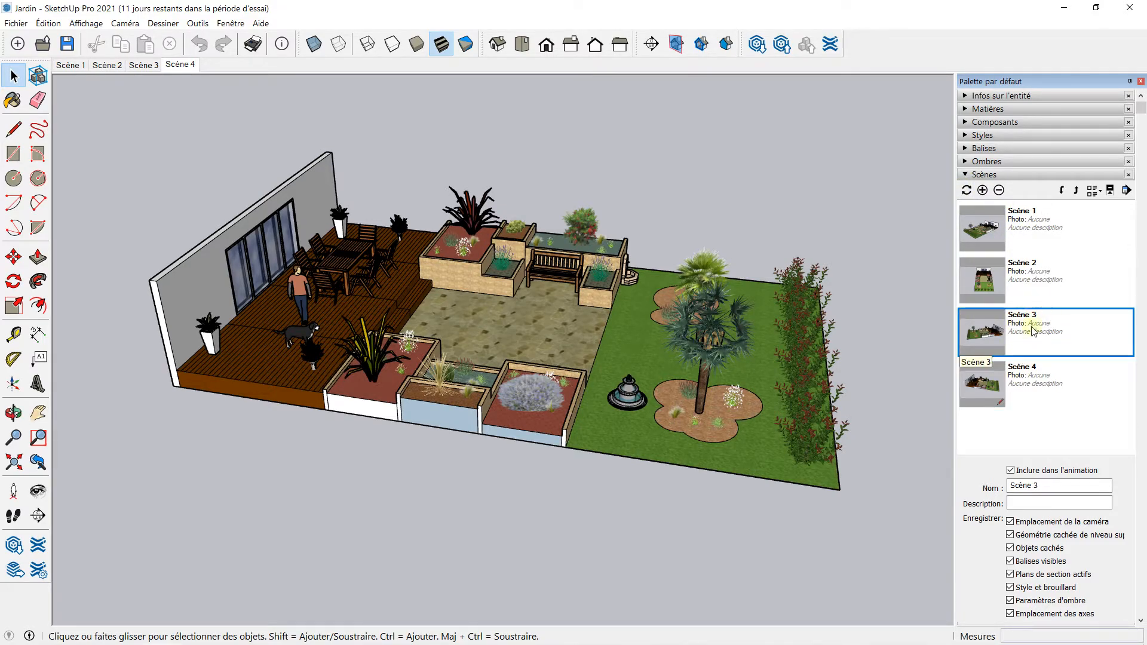
Move Scène 4 to the start of the scene order and return it to the end.
click(1073, 191)
click(1072, 188)
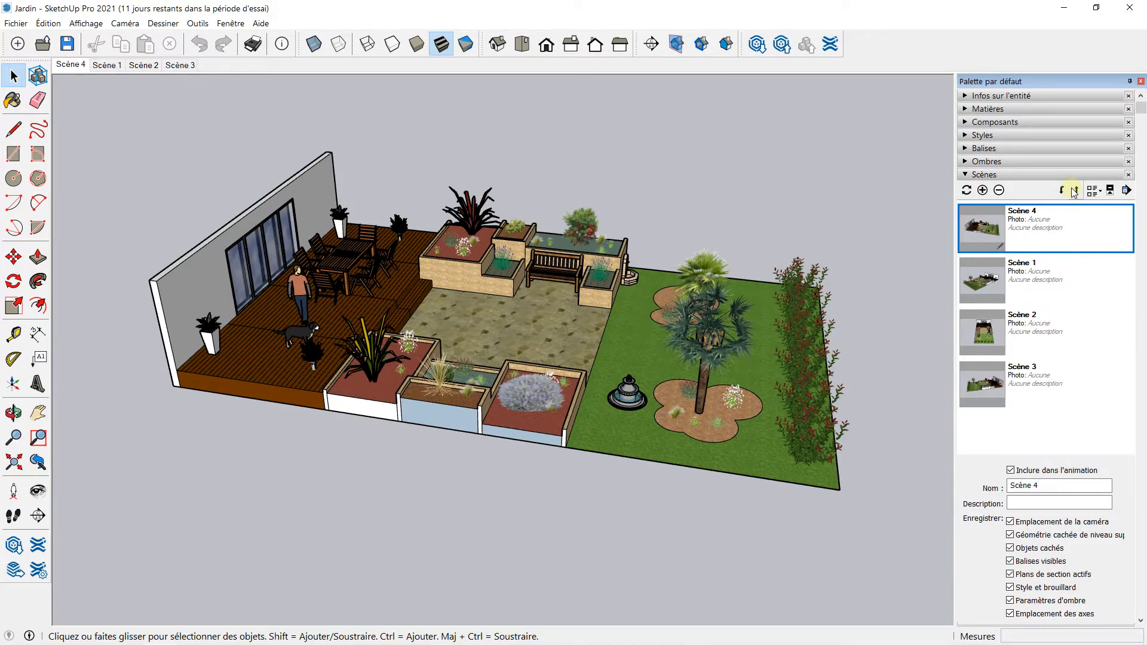
click(1062, 192)
click(1062, 191)
click(1061, 192)
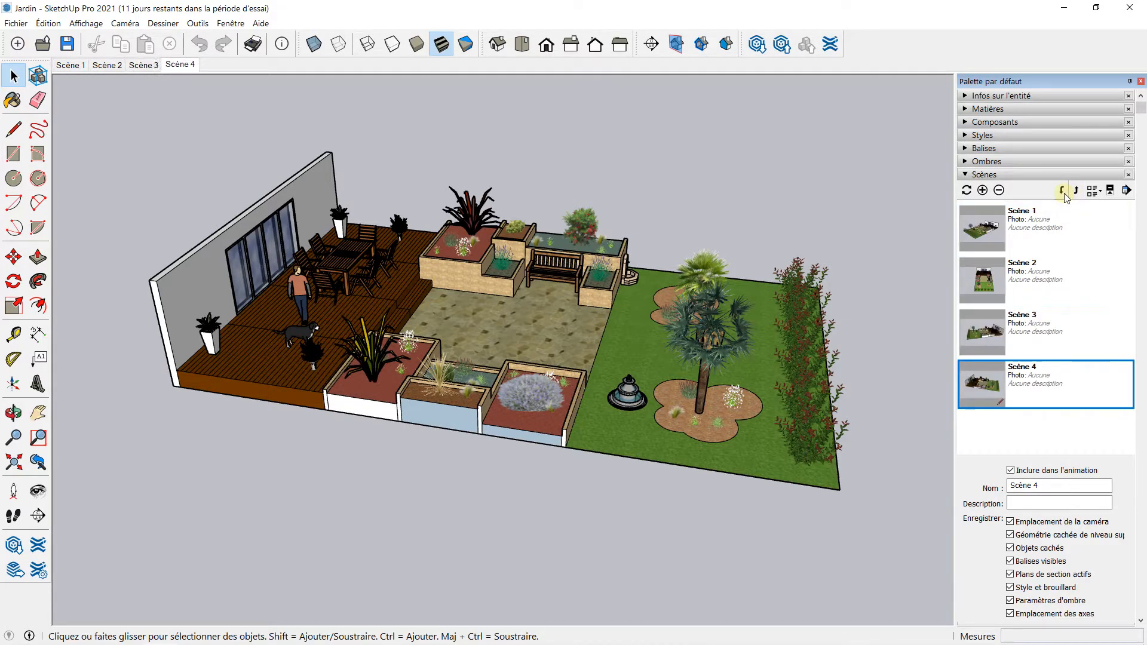
Orbit away from the saved view and view scenes 1 to 4 in order to check their camera positions.
middle_drag(418, 347, 336, 303)
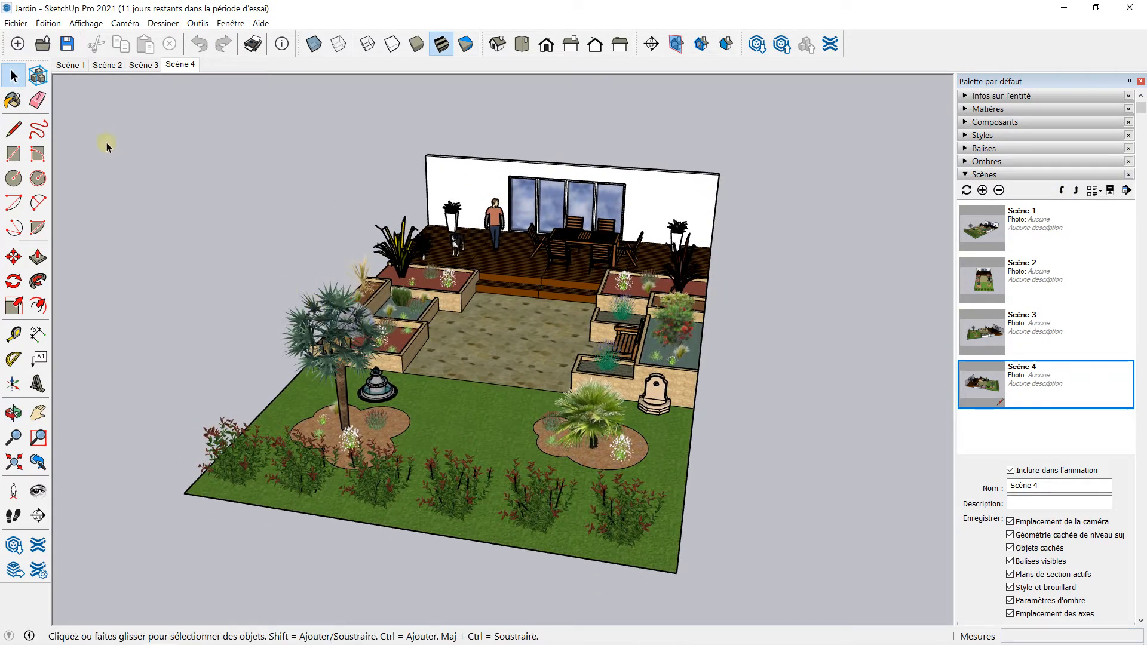
click(67, 65)
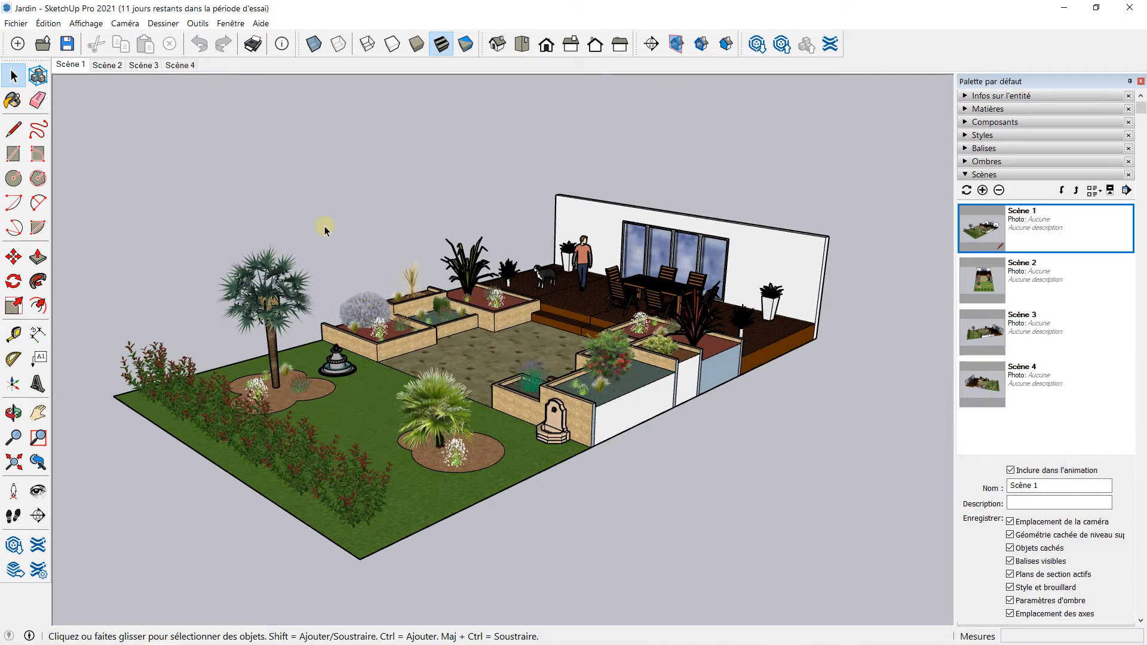
click(105, 65)
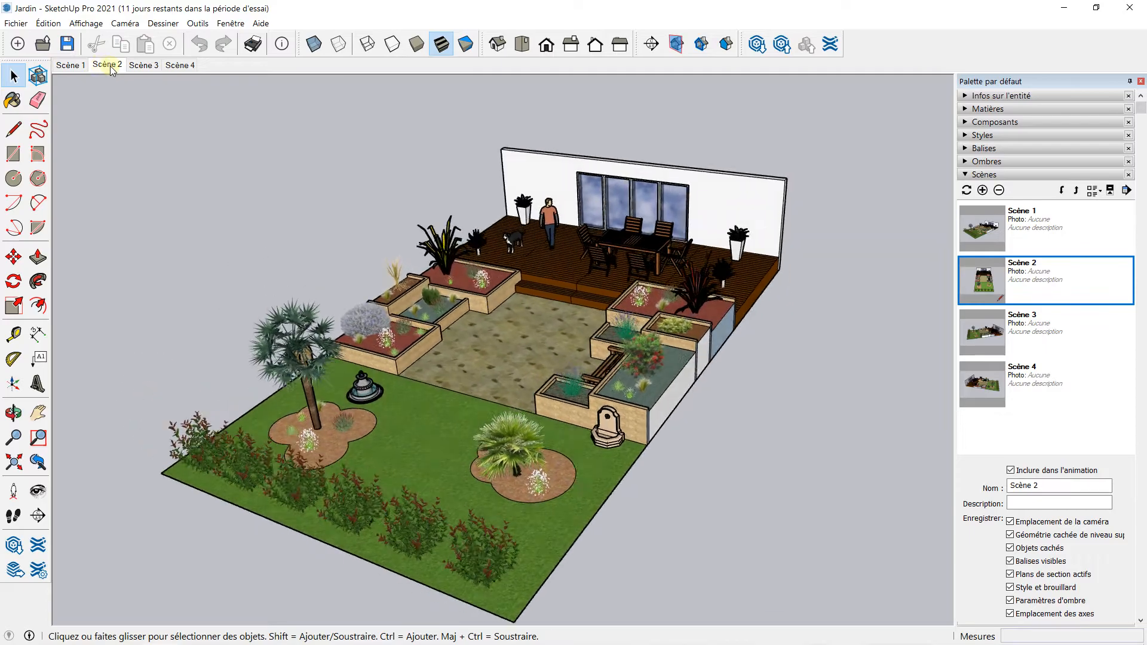
click(133, 66)
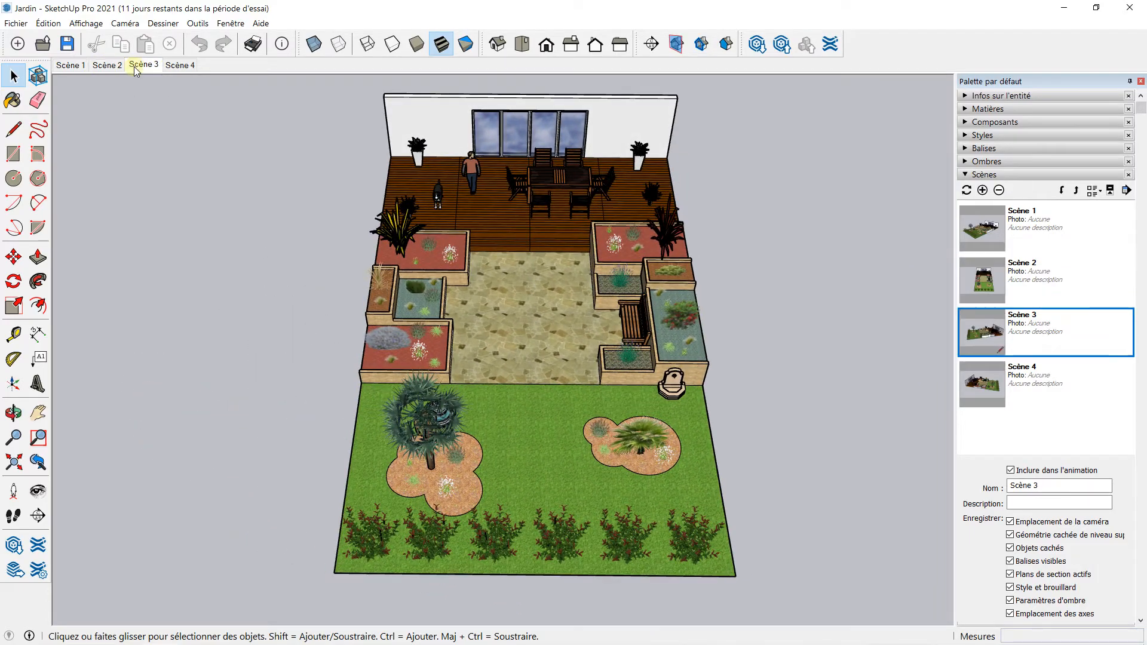
click(173, 65)
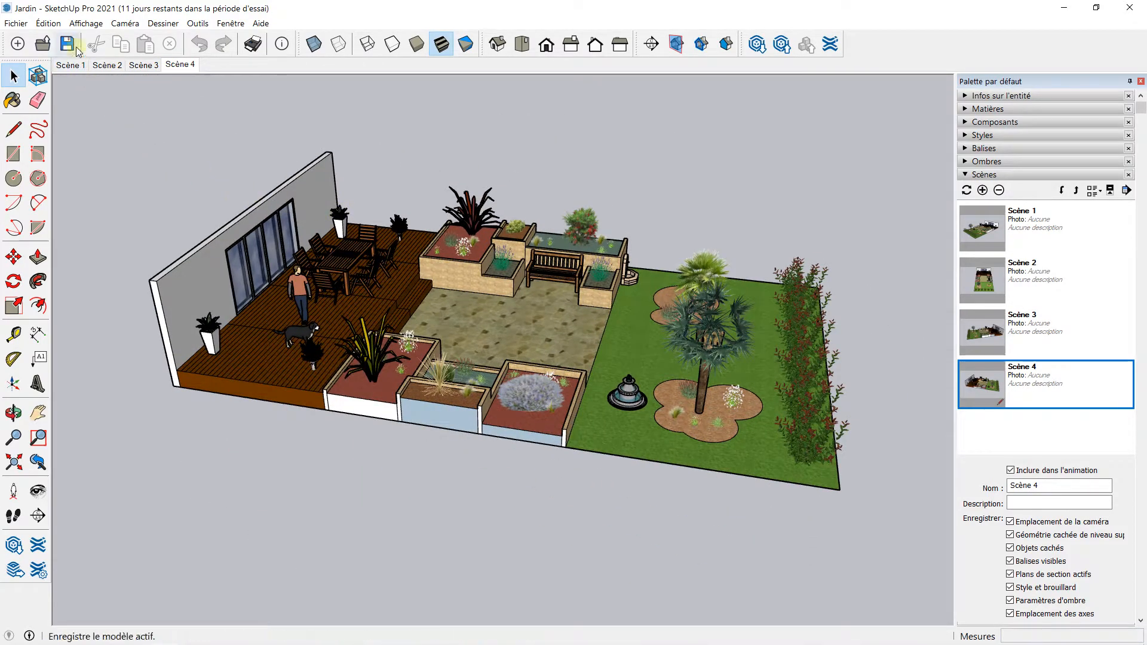
Open the scene animation settings, review the transition time and the delay between scenes, and close them.
click(86, 23)
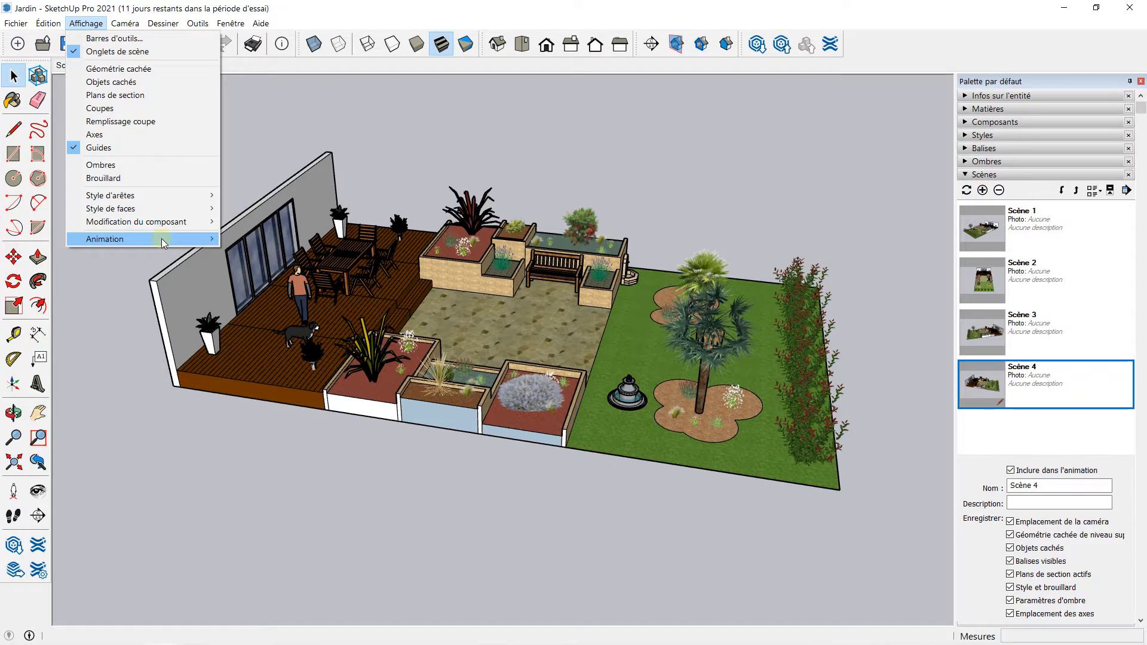
mouse_move(162, 241)
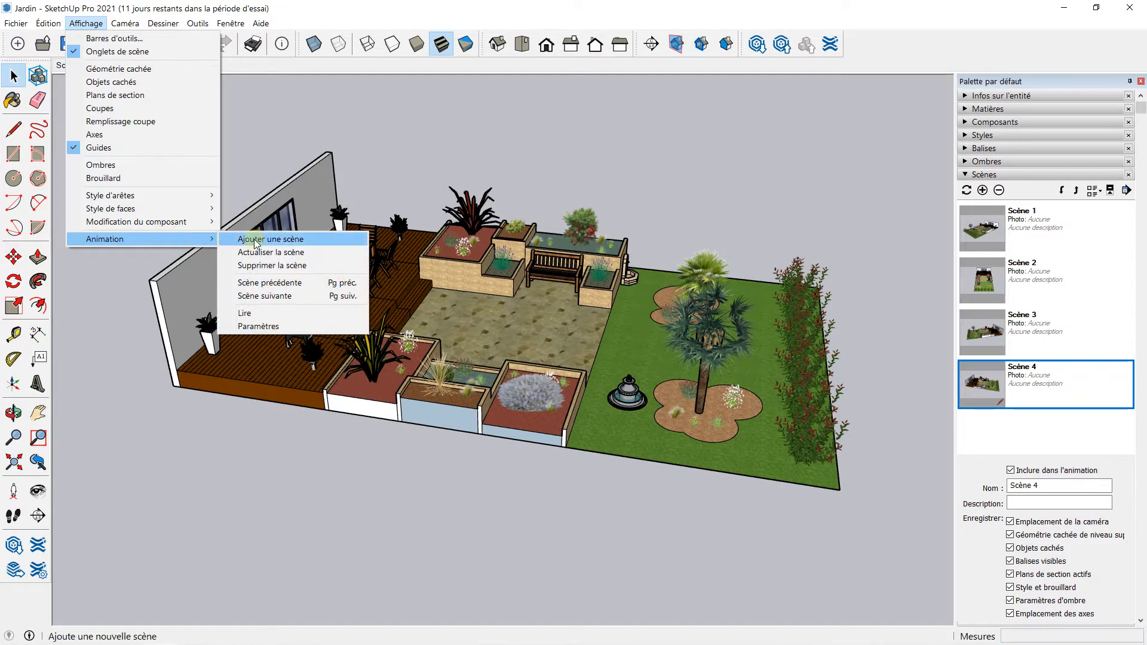
click(268, 326)
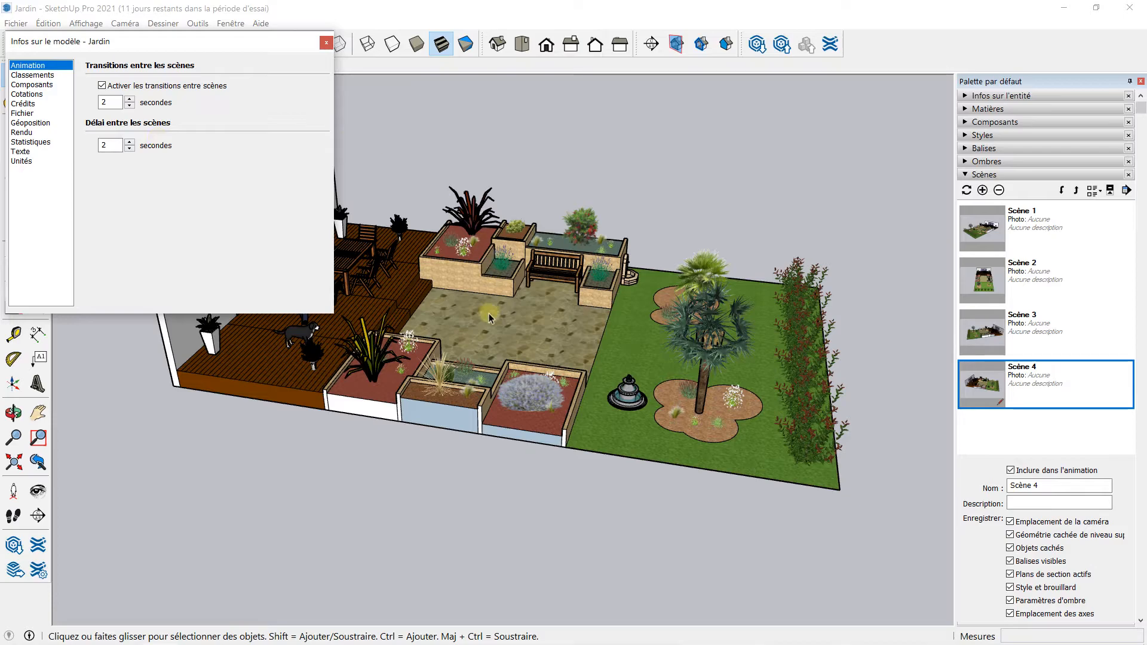
click(326, 42)
Orbit to a view facing the terrace from the hedge side, play the scene animation to preview it, and stop it.
key(o)
drag(638, 293, 164, 245)
key(space)
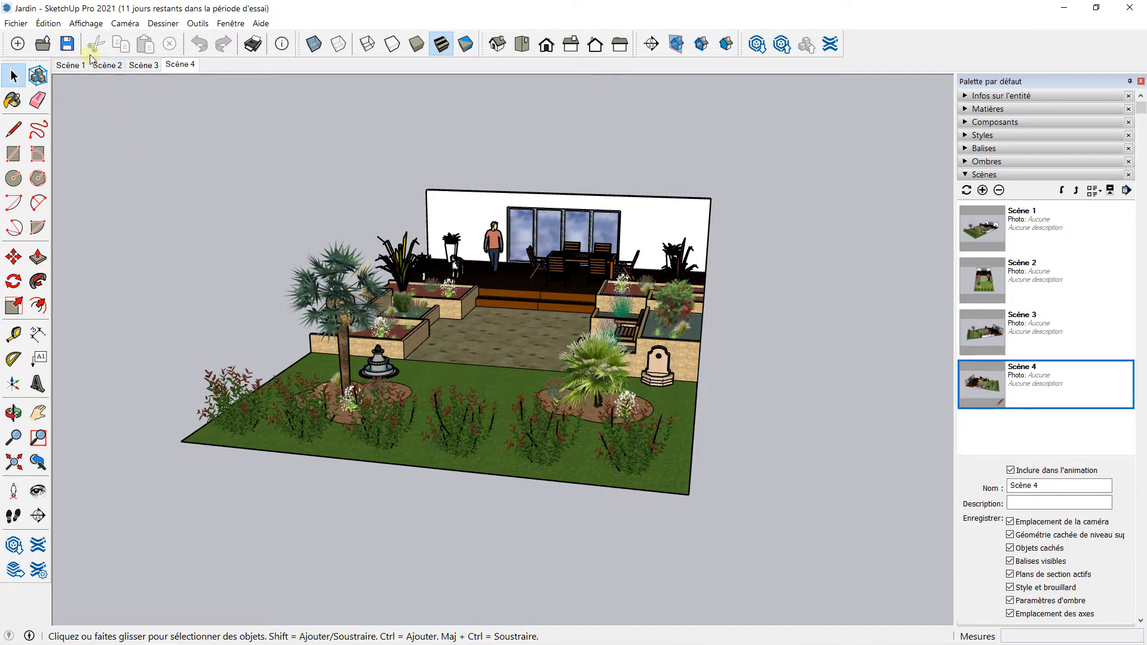
click(53, 25)
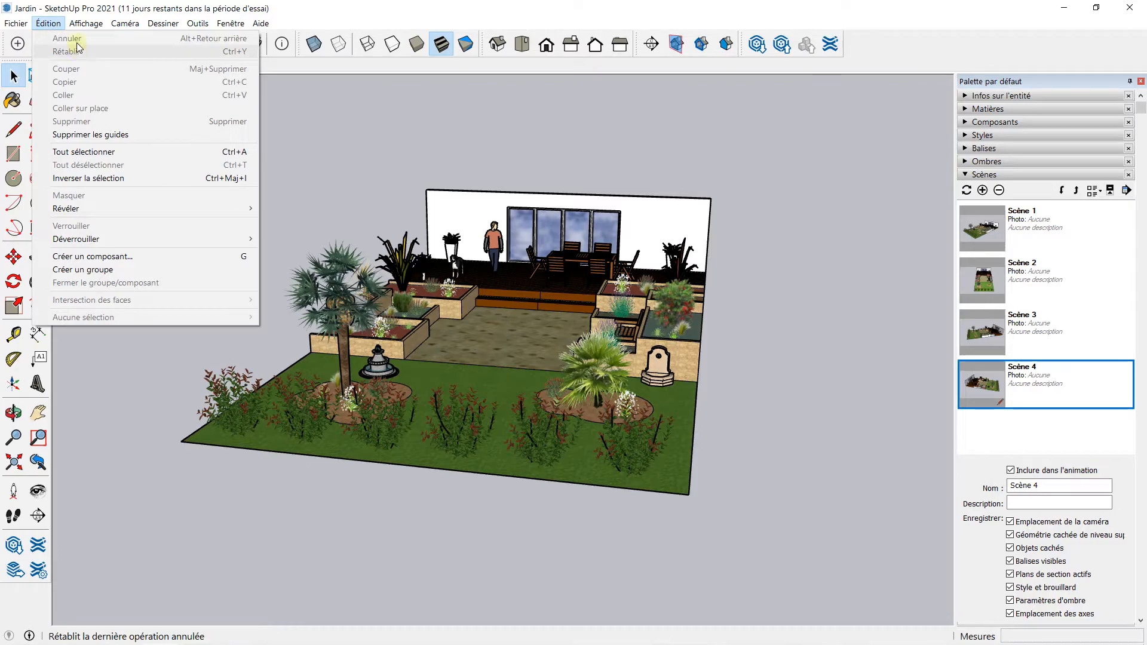
mouse_move(86, 23)
mouse_move(116, 238)
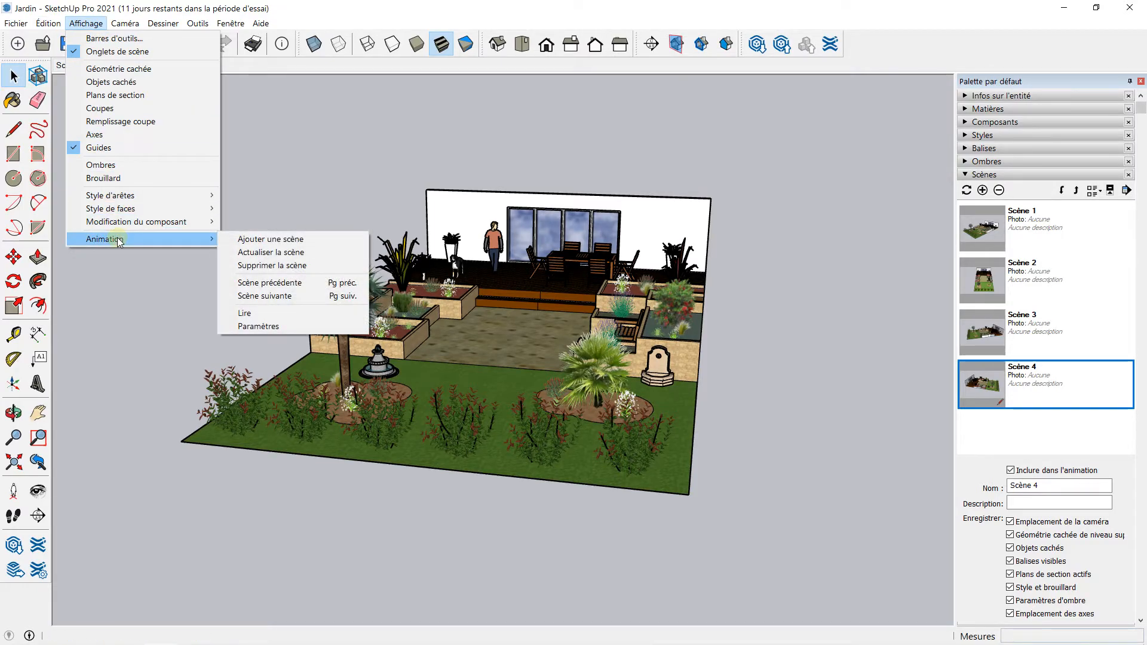
click(264, 312)
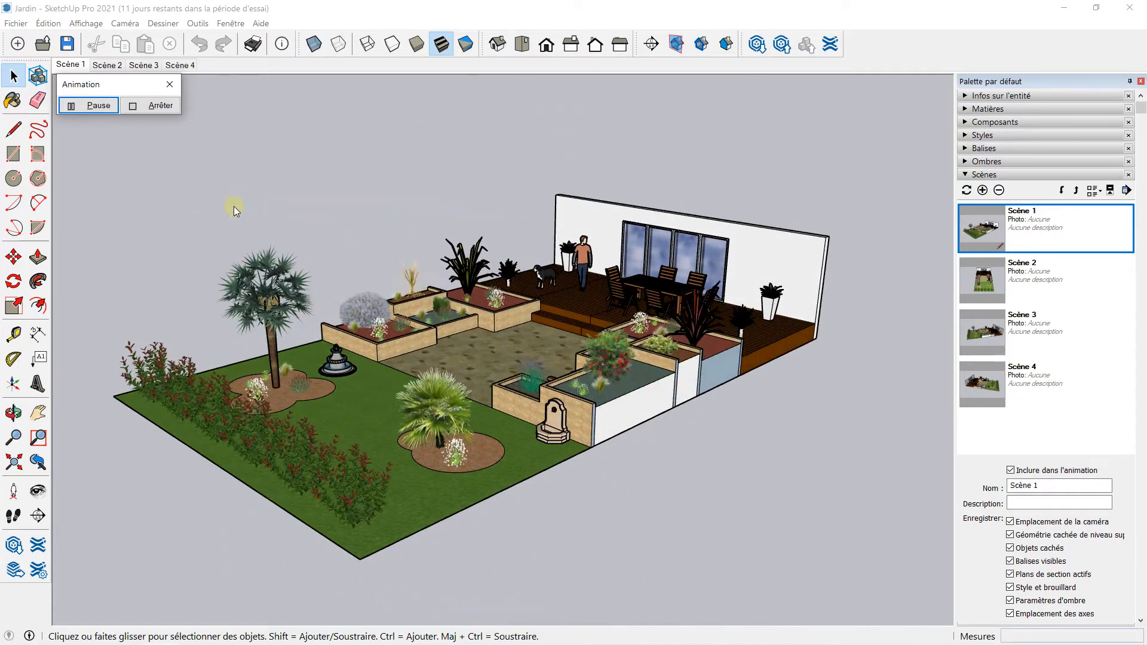
click(160, 105)
Look through the model's export options for the animation export and leave them without exporting.
click(15, 24)
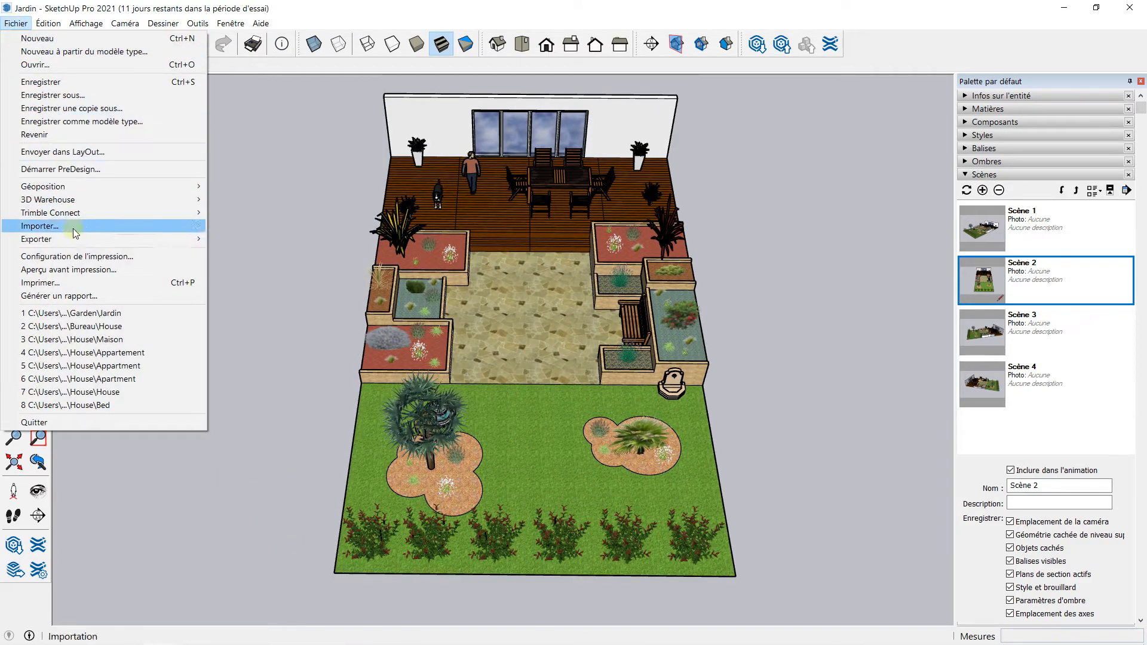
mouse_move(85, 242)
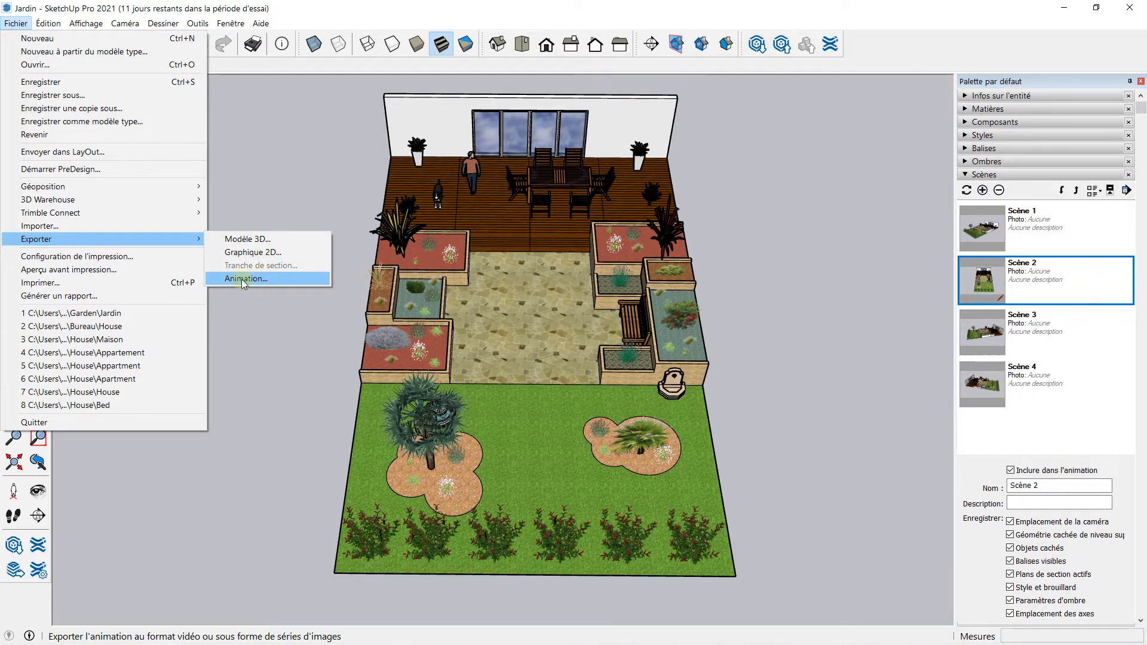
click(747, 234)
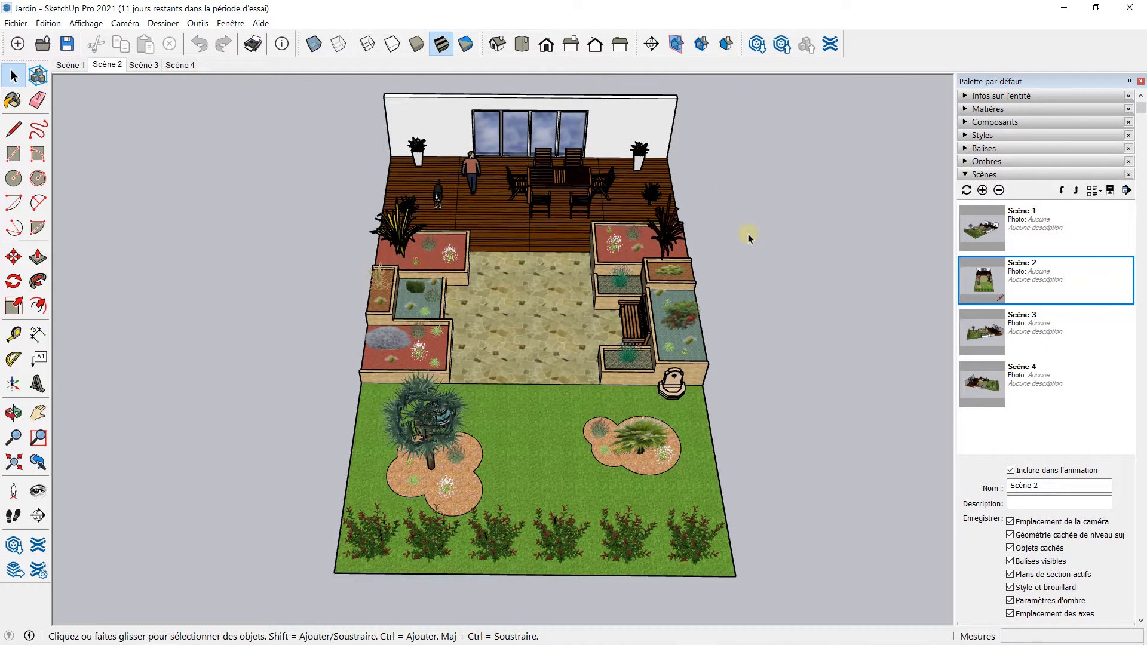
middle_drag(747, 235, 645, 201)
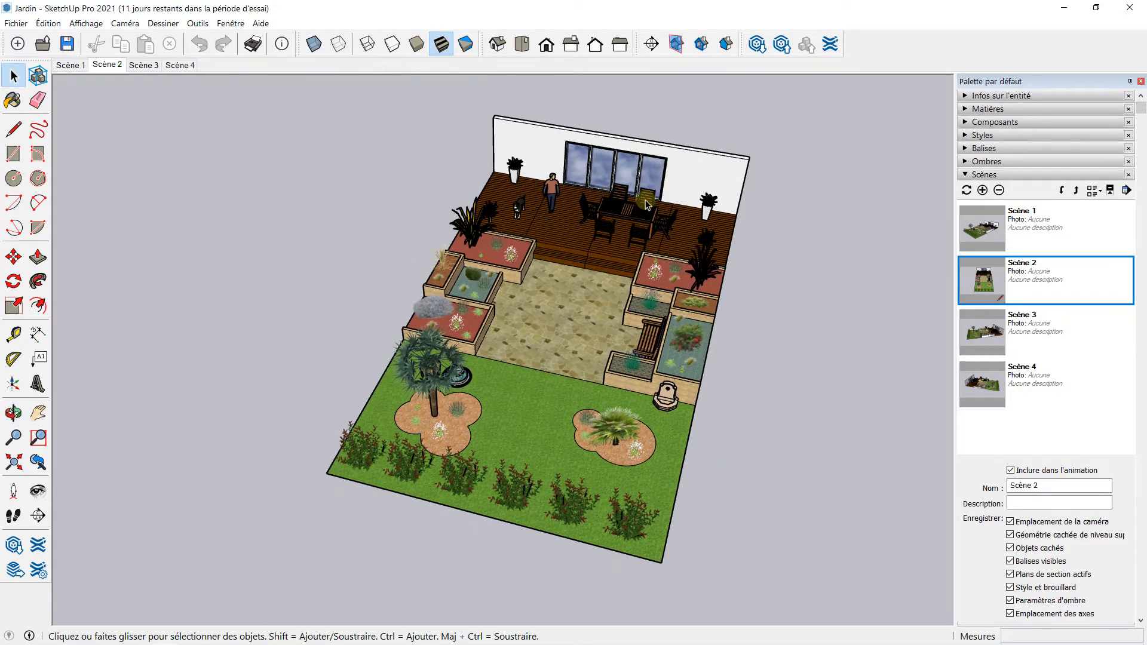
middle_drag(631, 246, 558, 224)
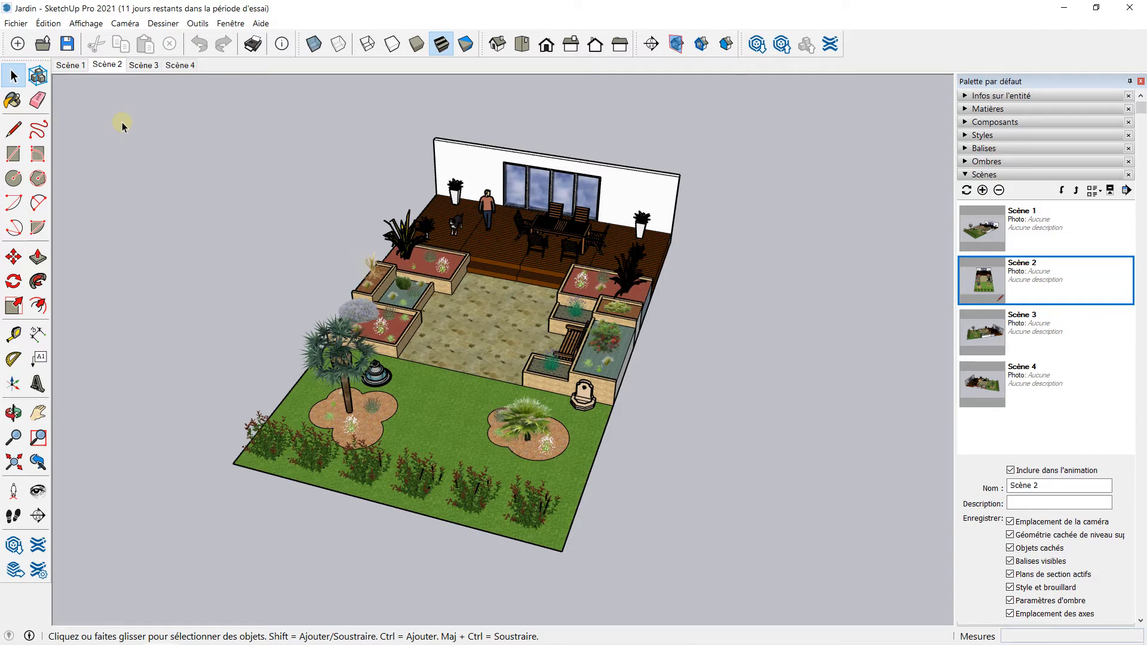
middle_drag(439, 332, 365, 263)
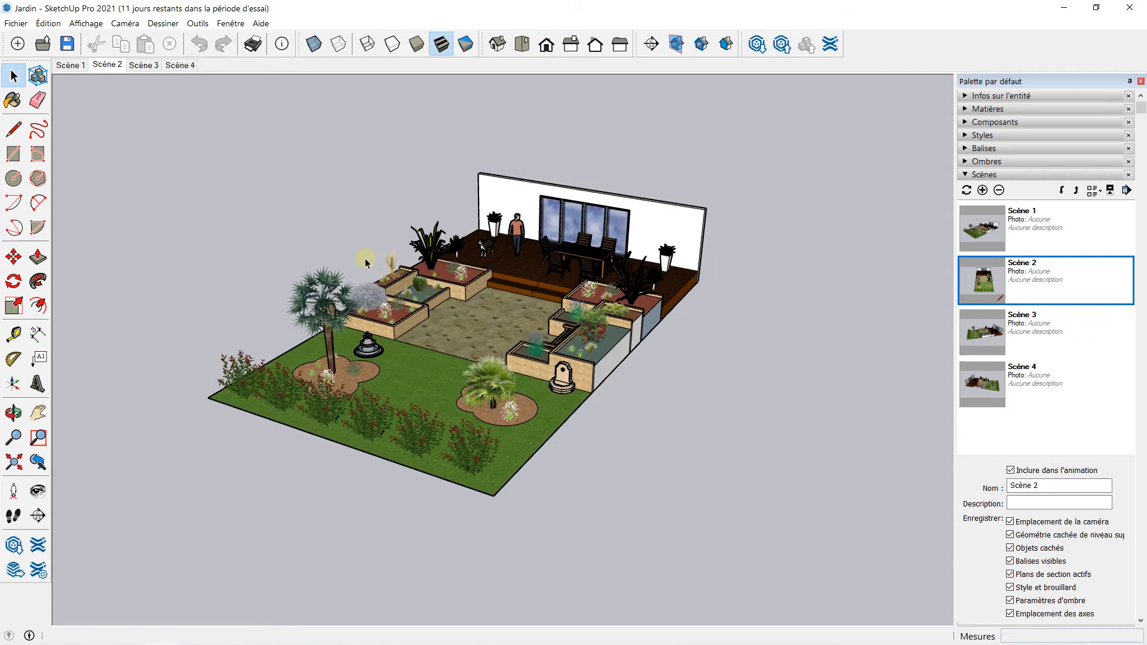